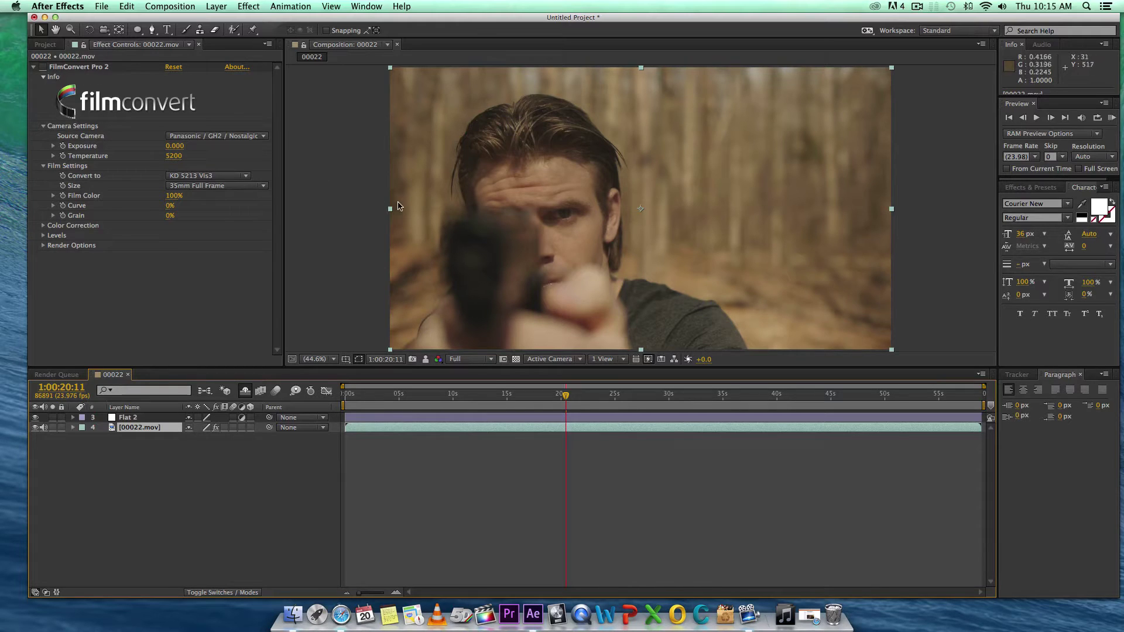
Reset FilmConvert Pro 2 on the 00022.mov layer, then try the 8mm size and return it to 35mm Full Frame
{"action": "left_click", "coordinate": [175, 68]}
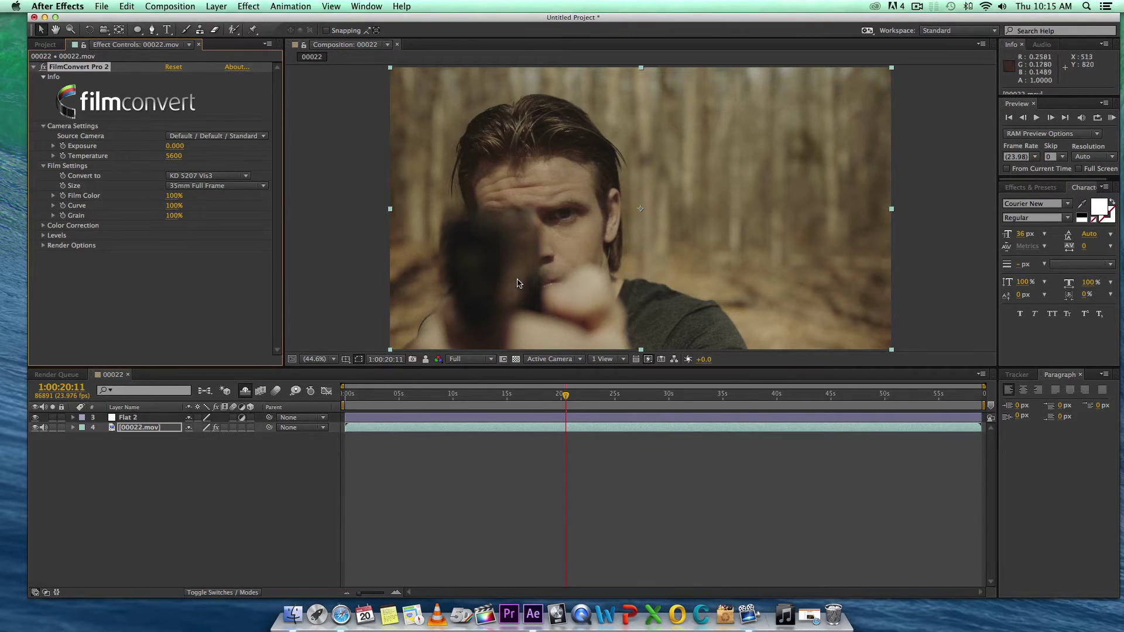
{"action": "left_click", "coordinate": [221, 185]}
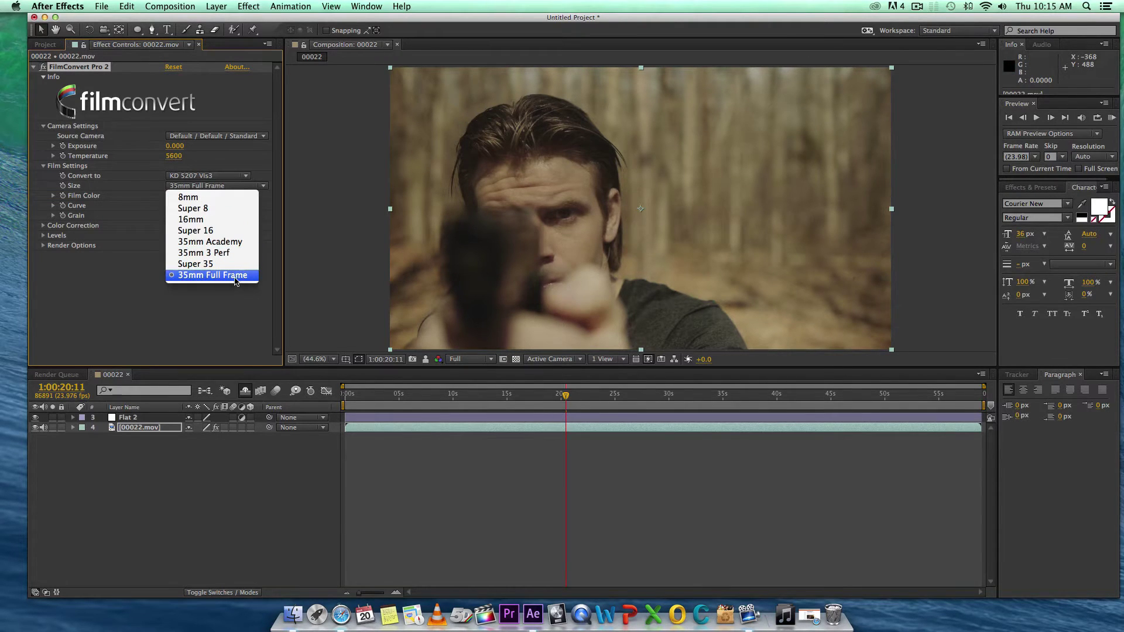
{"action": "left_click", "coordinate": [217, 197]}
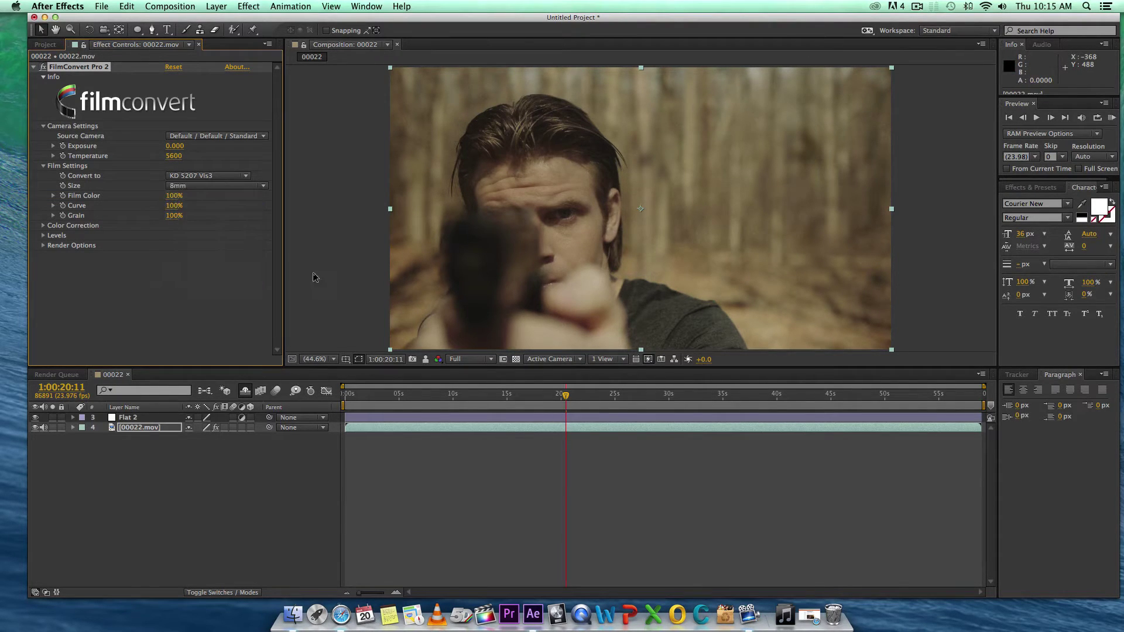
{"action": "left_click", "coordinate": [245, 185]}
{"action": "left_click", "coordinate": [235, 280]}
Set the FilmConvert grain and curve to 0% and convert to the KD 5213 Vis3 film stock
{"action": "left_click", "coordinate": [220, 177]}
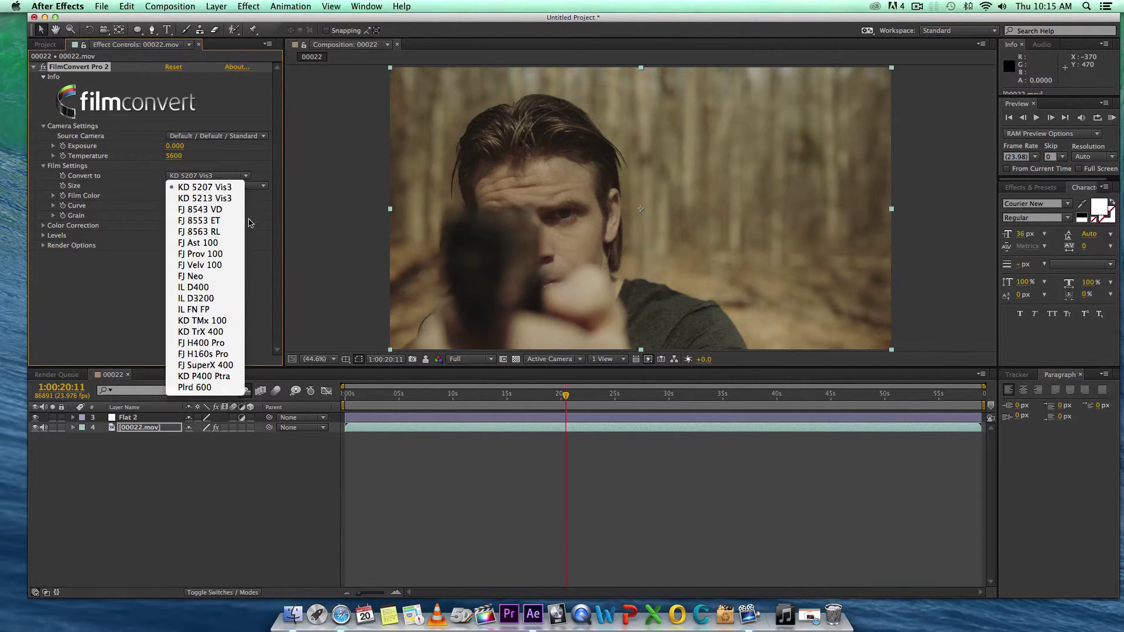
{"action": "left_click", "coordinate": [216, 187]}
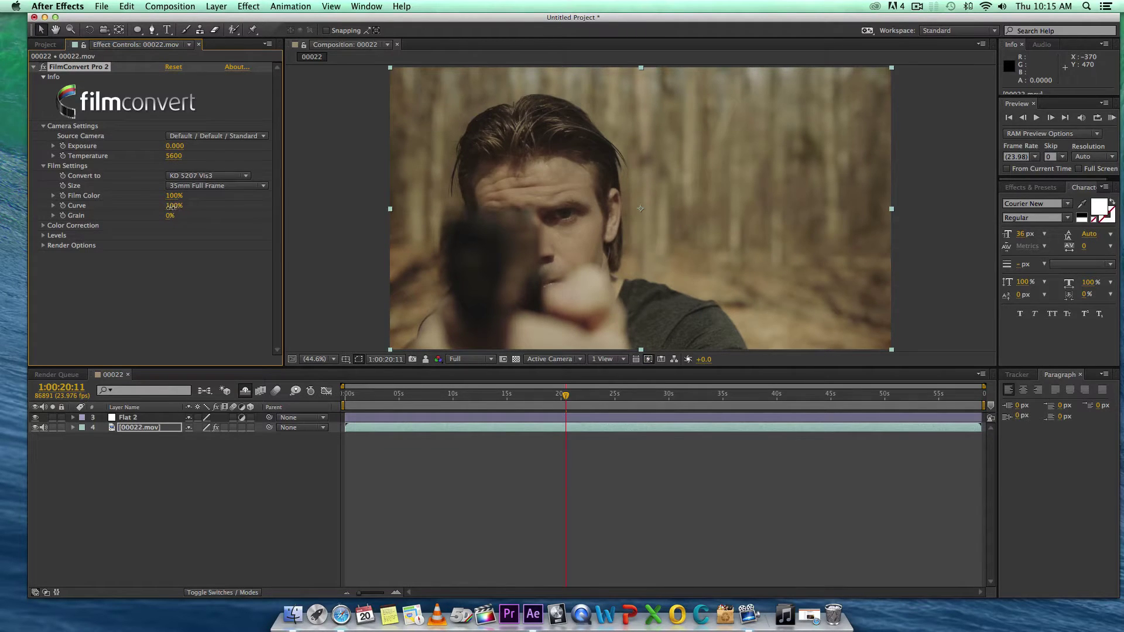
{"action": "left_click_drag", "start_coordinate": [174, 205], "coordinate": [2, 201]}
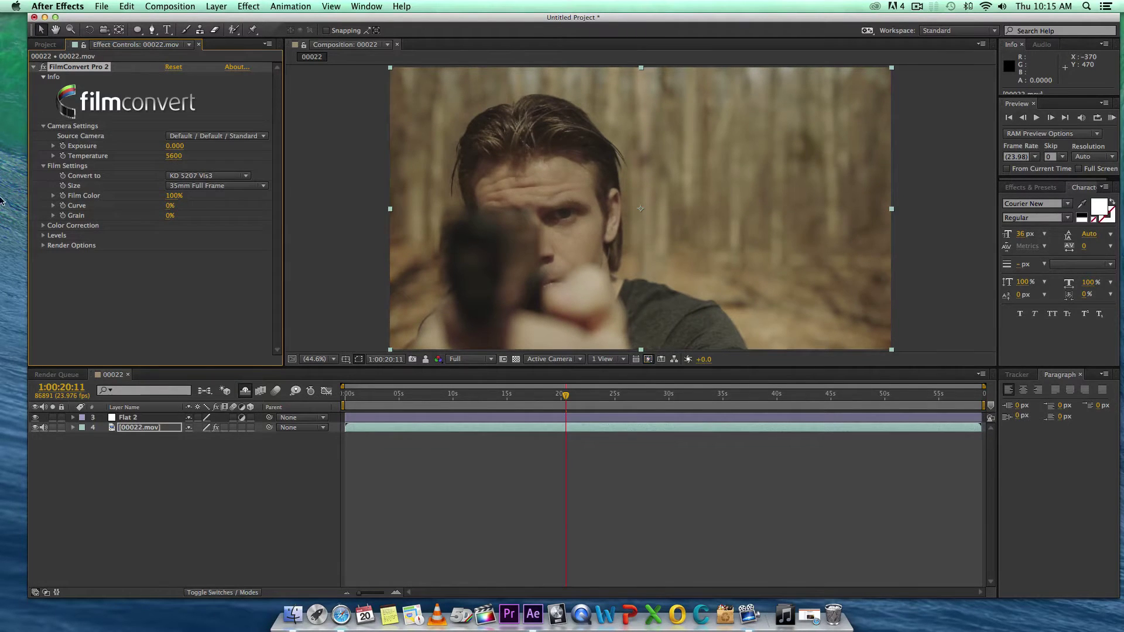
{"action": "left_click", "coordinate": [181, 178]}
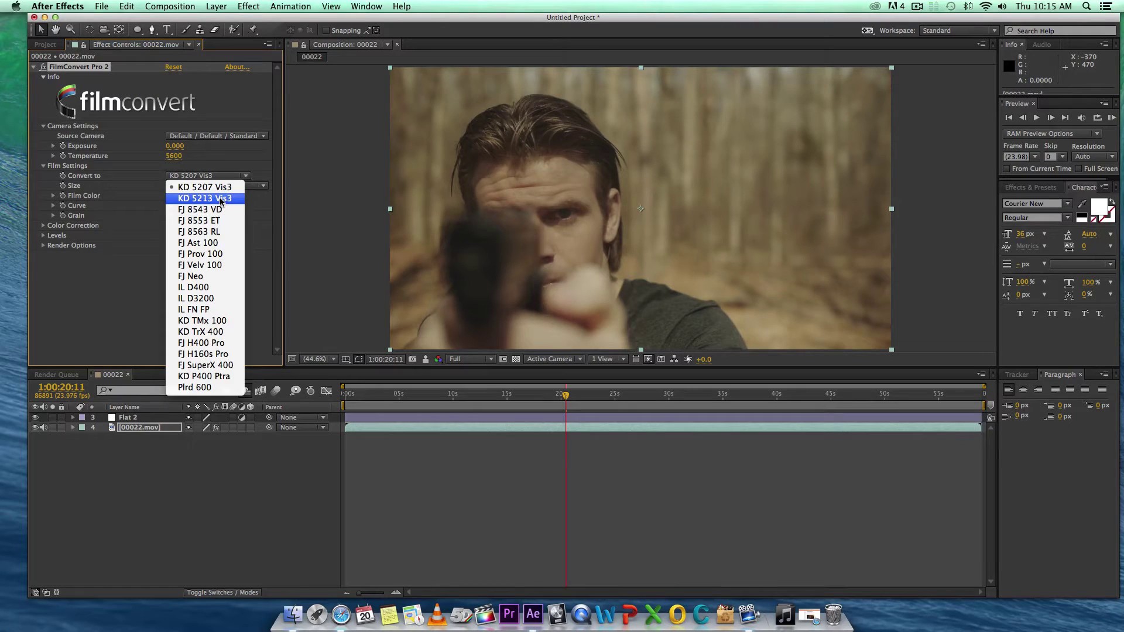
{"action": "left_click", "coordinate": [221, 199]}
Set the FilmConvert camera temperature to 5200
{"action": "left_click", "coordinate": [177, 156]}
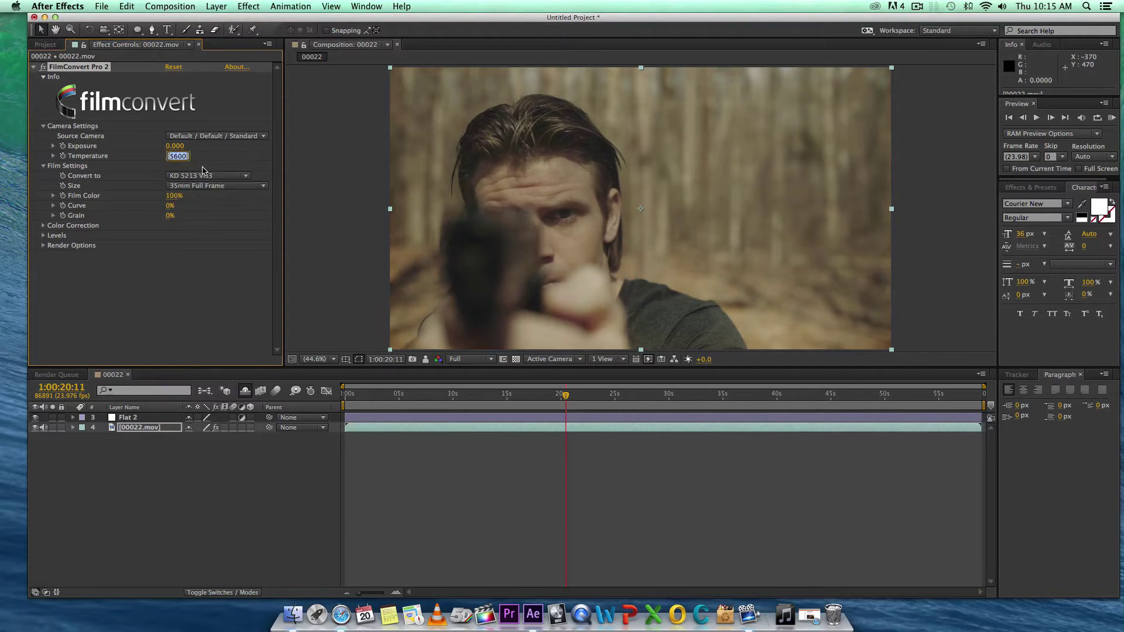
{"action": "type", "text": "52"}
{"action": "key", "text": "F2"}
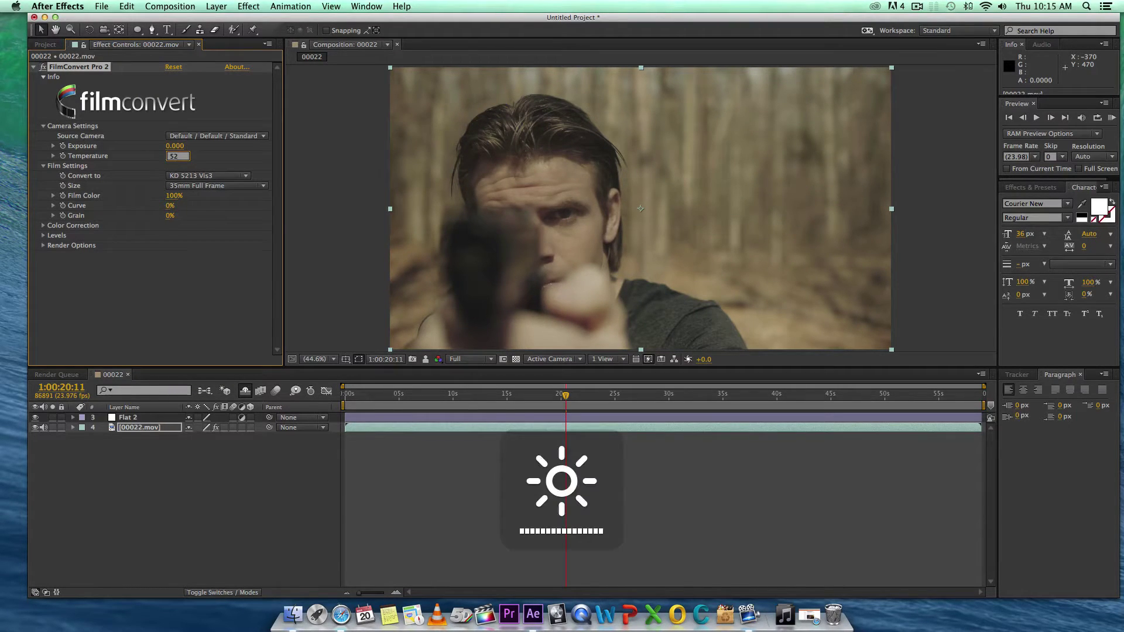
{"action": "type", "text": "00"}
{"action": "left_click", "coordinate": [174, 278]}
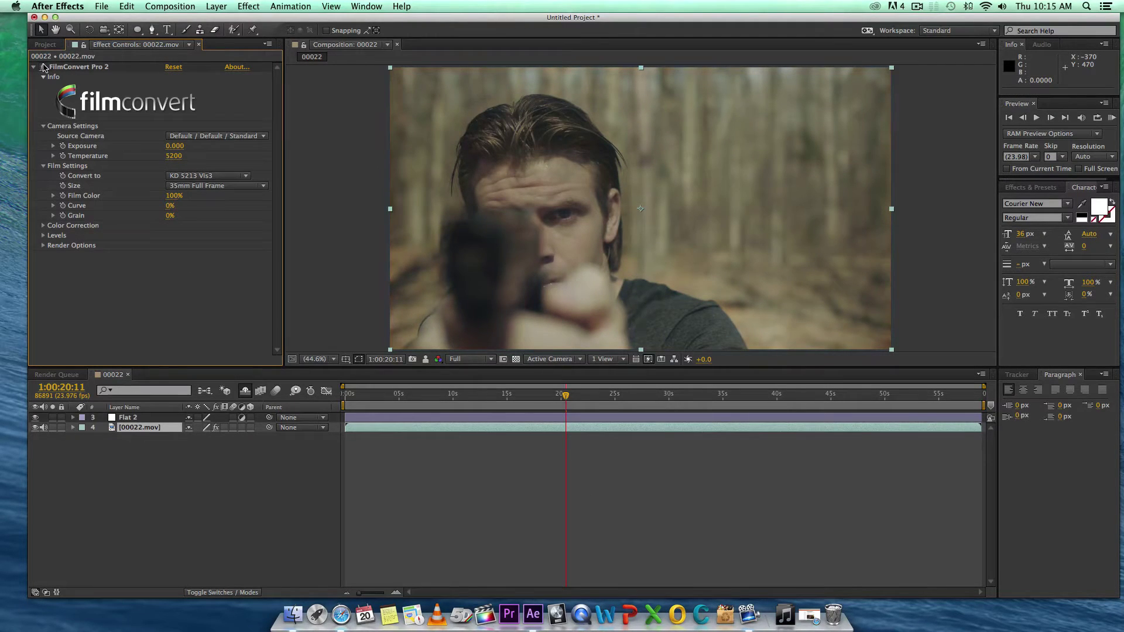
Delete the FilmConvert Pro 2 effect from the 00022.mov layer
{"action": "left_click", "coordinate": [85, 68]}
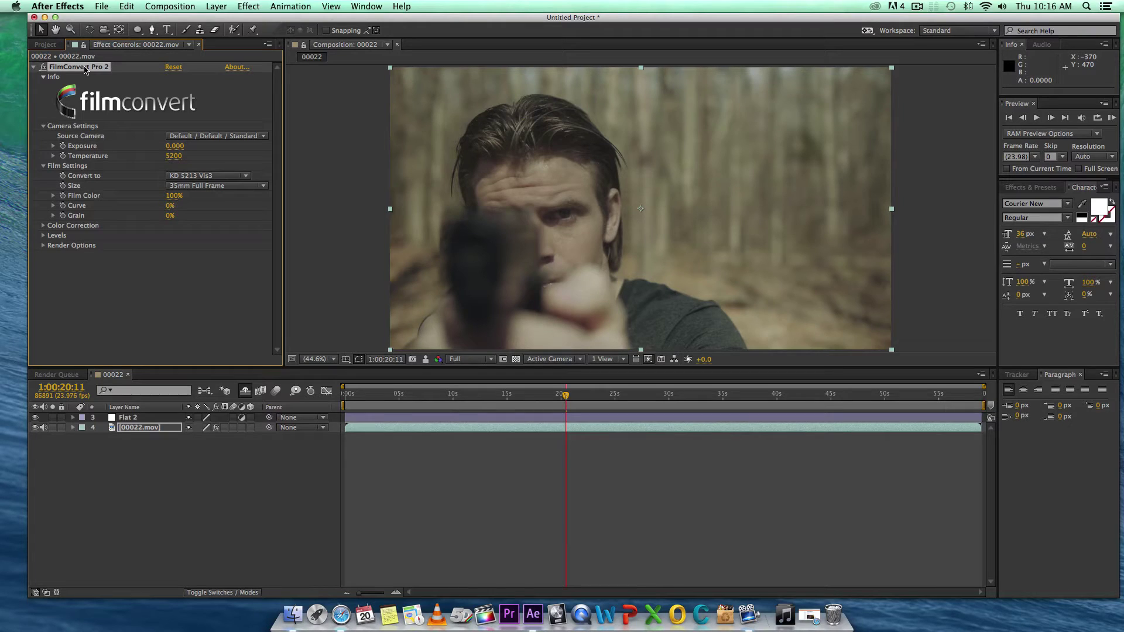
{"action": "key", "text": "Delete"}
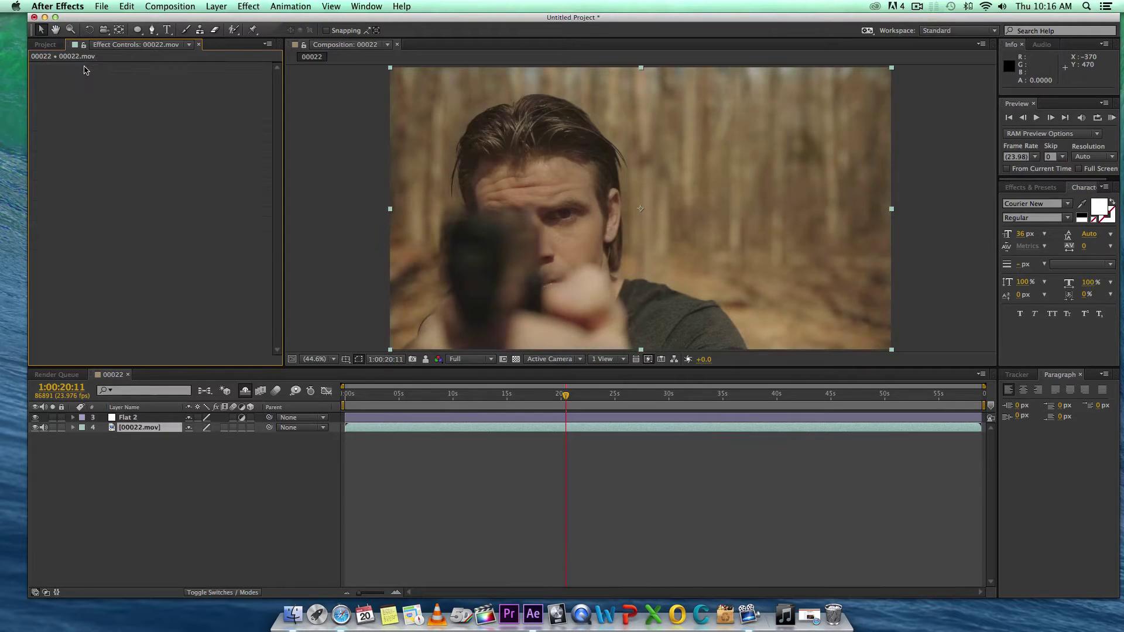
Apply a Curves effect to the Flat 2 layer and pull the red channel curve slightly down in the highlights
{"action": "left_click", "coordinate": [150, 418]}
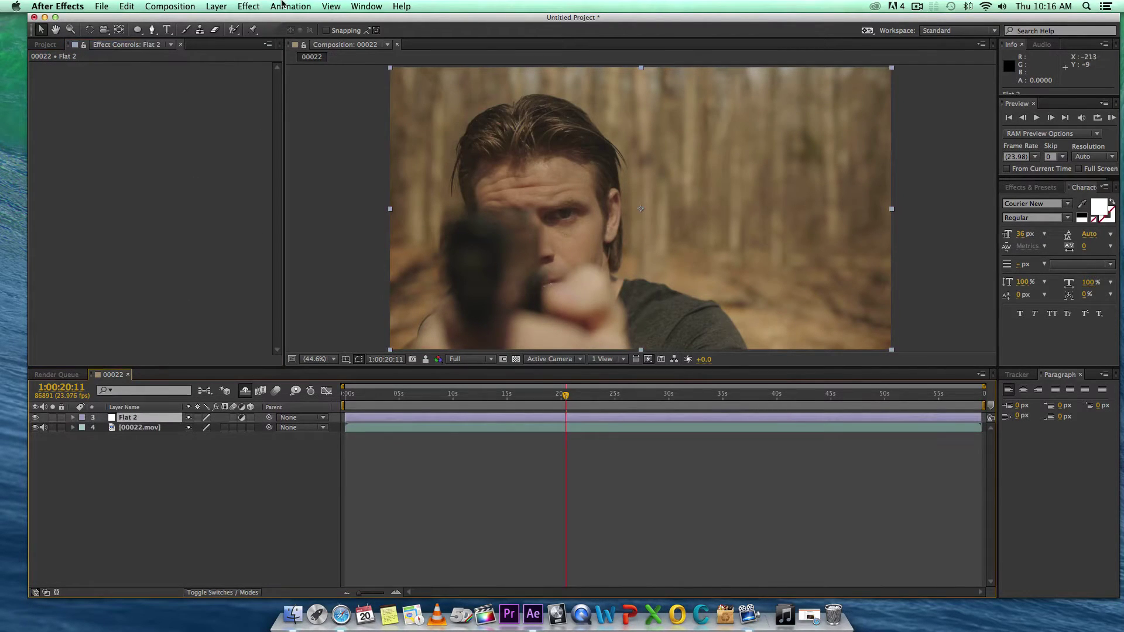
{"action": "left_click", "coordinate": [249, 6]}
{"action": "mouse_move", "coordinate": [292, 128]}
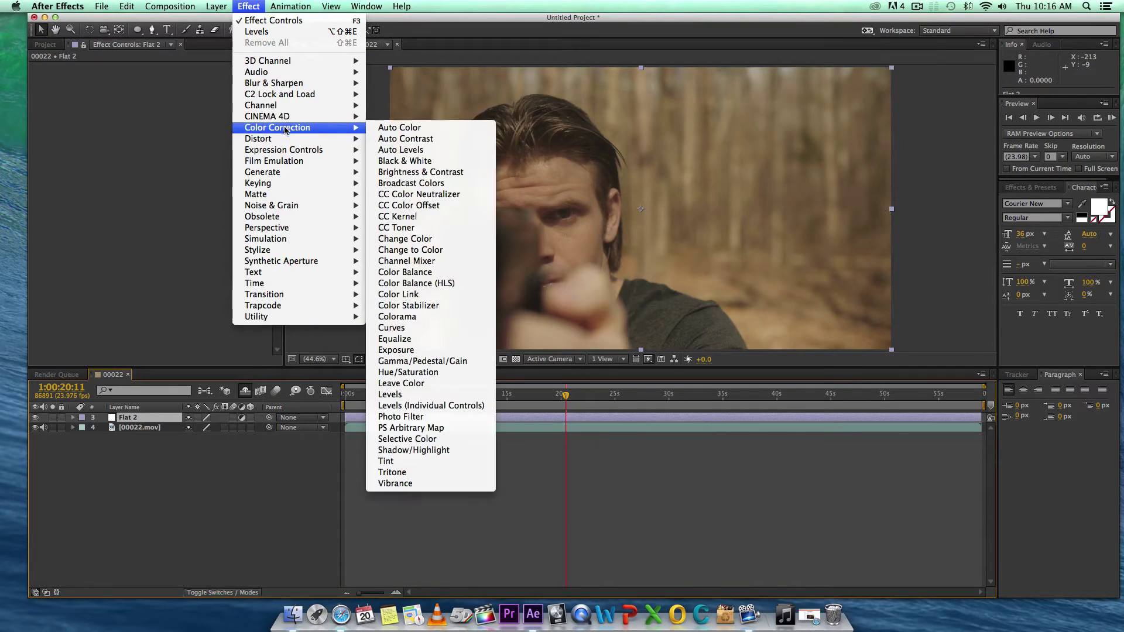
{"action": "left_click", "coordinate": [408, 328]}
{"action": "left_click", "coordinate": [185, 78]}
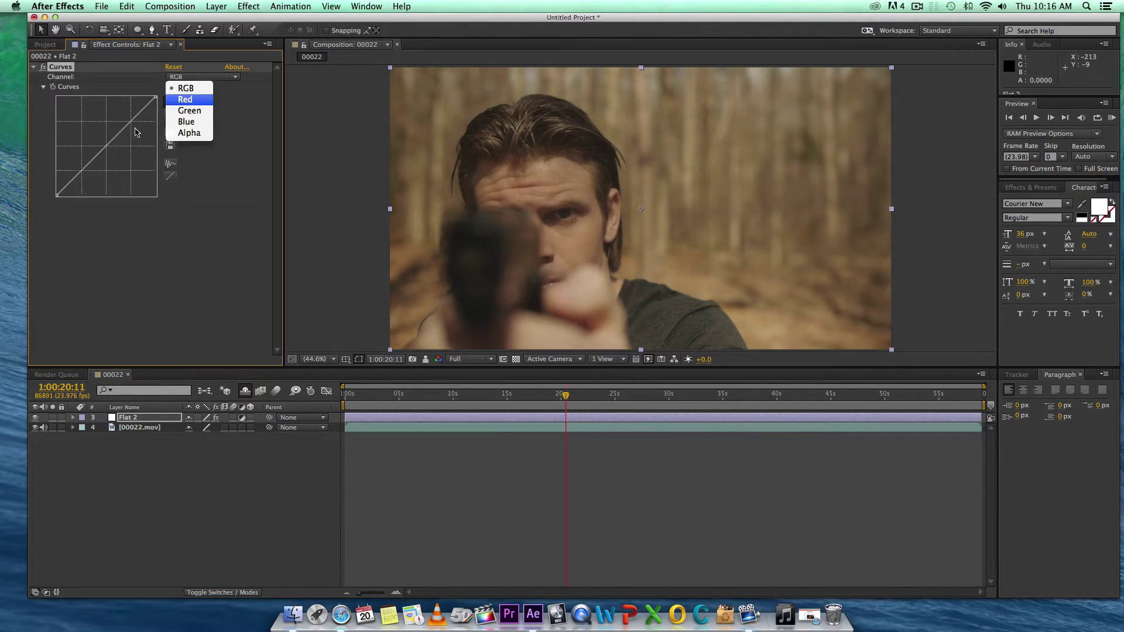
{"action": "key", "text": "Return"}
{"action": "left_click_drag", "start_coordinate": [129, 120], "coordinate": [135, 123]}
Pull the green channel curve slightly down in the highlights and raise the blue channel curve
{"action": "left_click", "coordinate": [187, 77]}
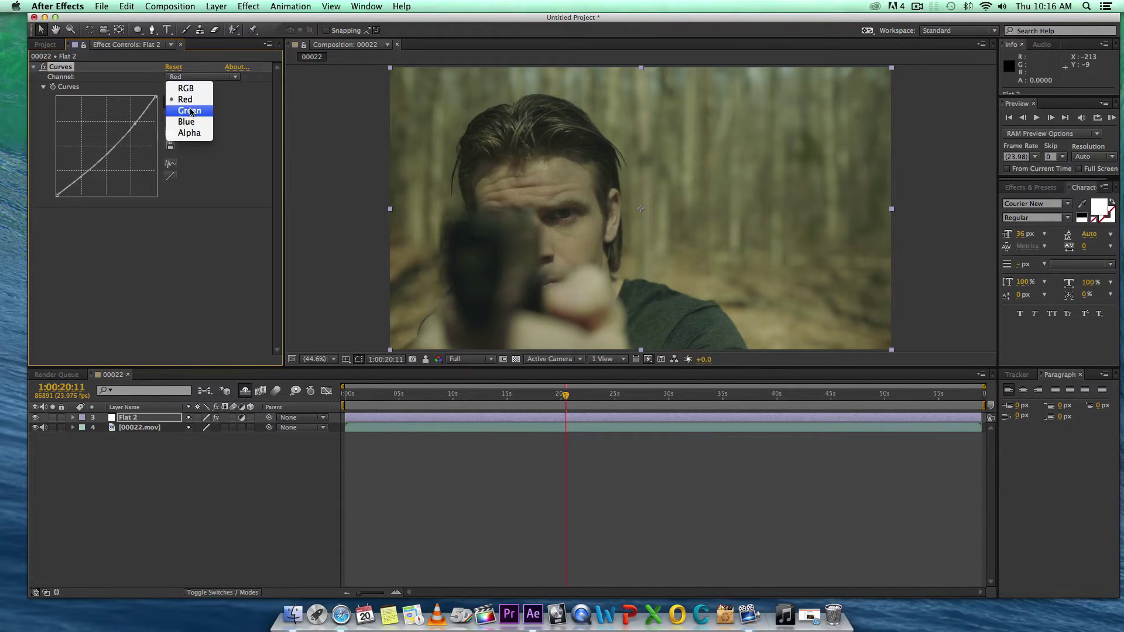
{"action": "left_click", "coordinate": [192, 112]}
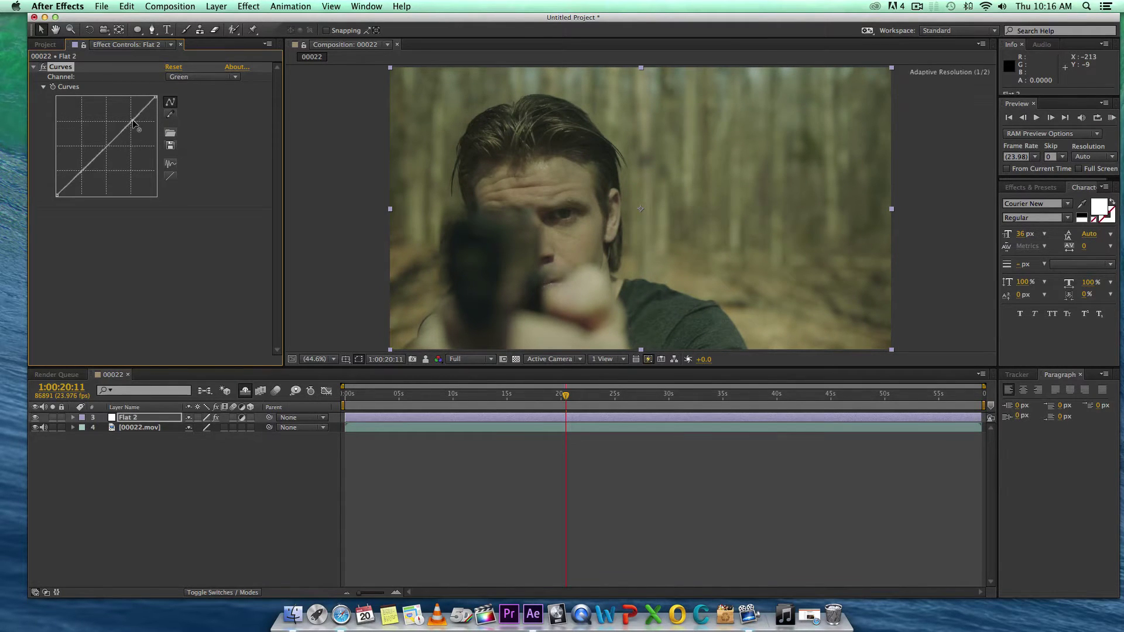
{"action": "left_click_drag", "start_coordinate": [133, 121], "coordinate": [135, 124]}
{"action": "left_click", "coordinate": [188, 76]}
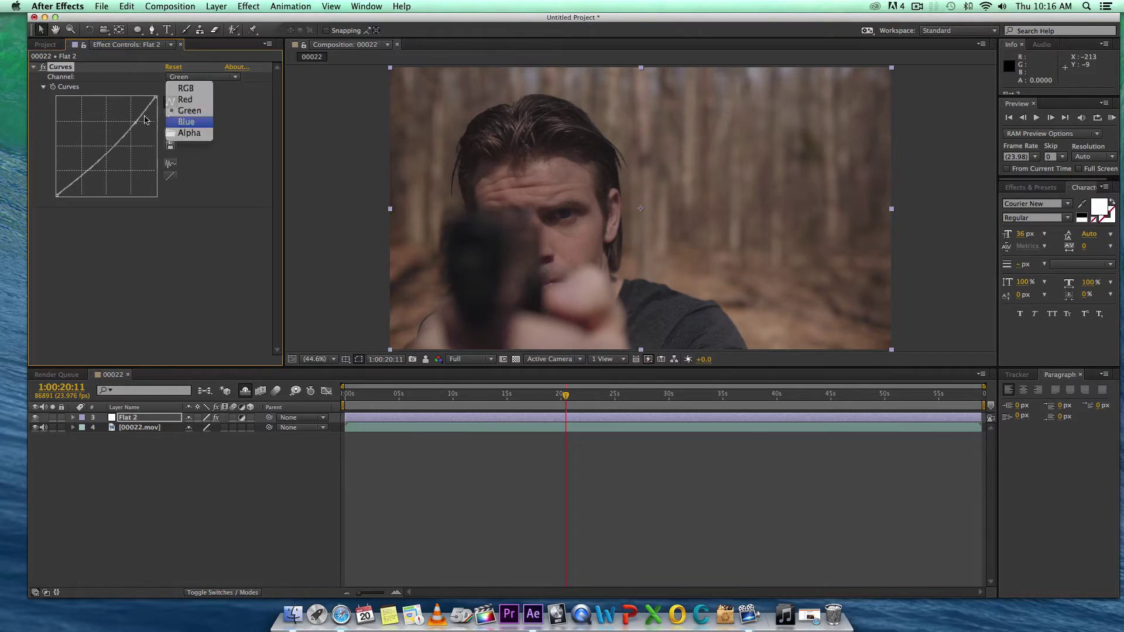
{"action": "left_click", "coordinate": [190, 127]}
{"action": "left_click_drag", "start_coordinate": [132, 121], "coordinate": [139, 116]}
Review the red channel, then fine-tune the upper points of the green and blue channel curves
{"action": "left_click", "coordinate": [202, 77]}
{"action": "left_click", "coordinate": [197, 101]}
{"action": "left_click", "coordinate": [190, 78]}
{"action": "left_click", "coordinate": [190, 111]}
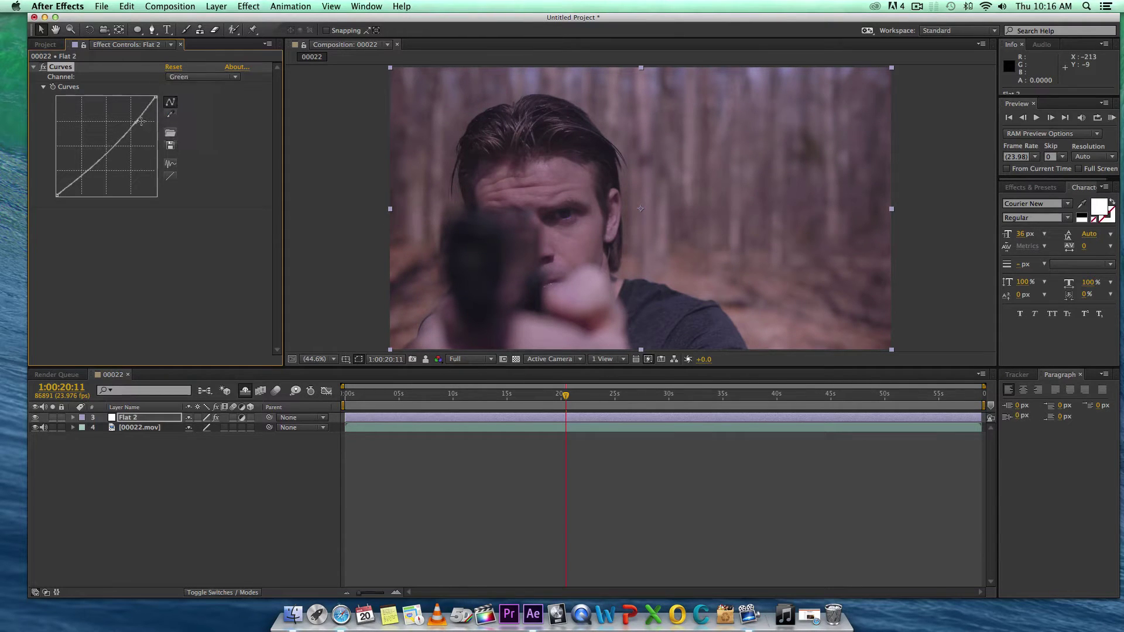
{"action": "left_click", "coordinate": [185, 78]}
{"action": "left_click", "coordinate": [185, 77]}
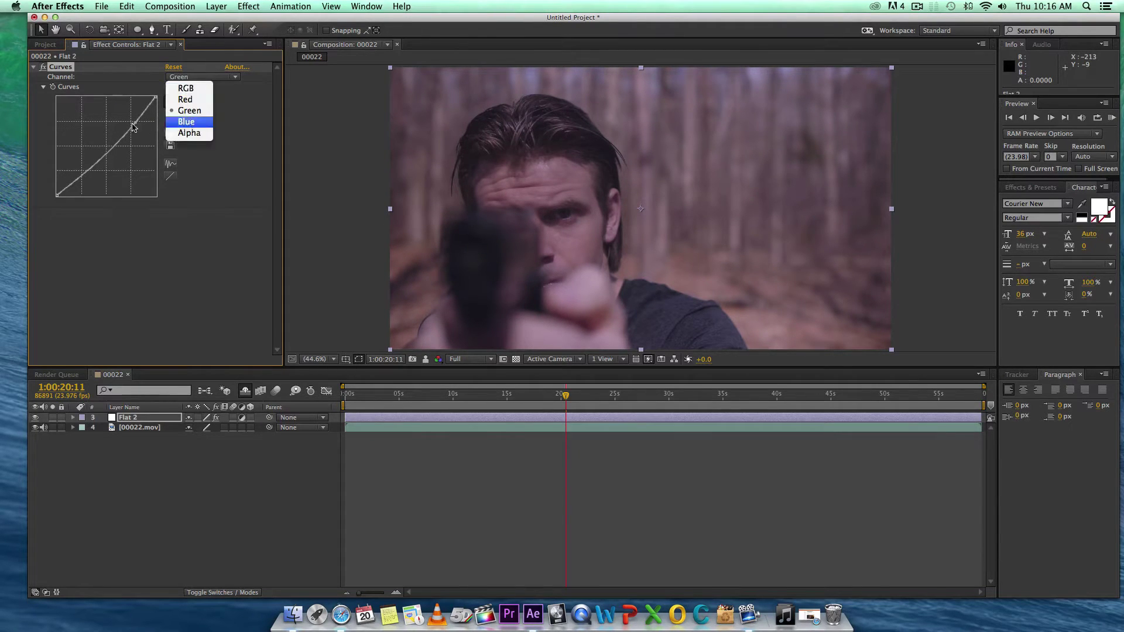
{"action": "left_click", "coordinate": [191, 122]}
{"action": "left_click_drag", "start_coordinate": [132, 121], "coordinate": [129, 121]}
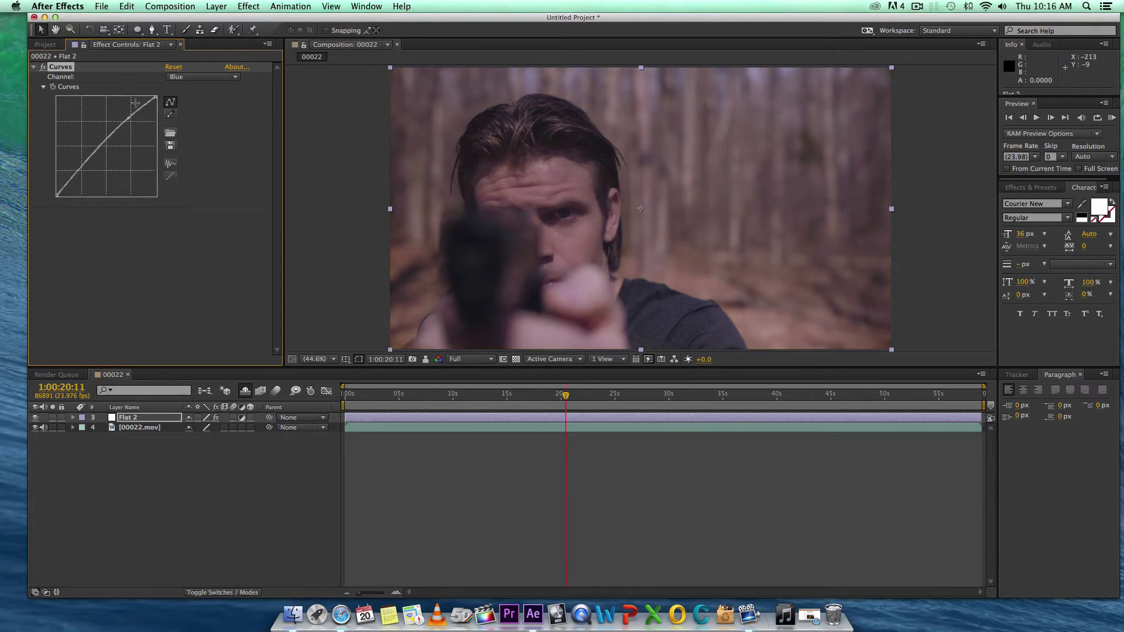
Check the red channel curve and bring the green channel curve back close to a straight diagonal
{"action": "left_click", "coordinate": [185, 77]}
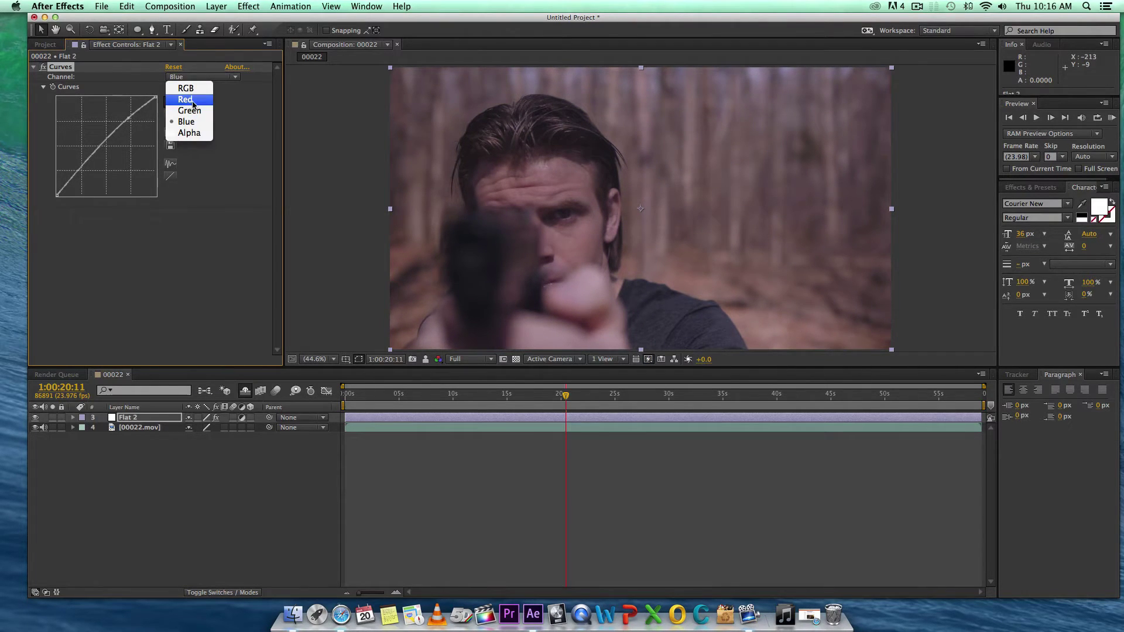
{"action": "left_click", "coordinate": [193, 101]}
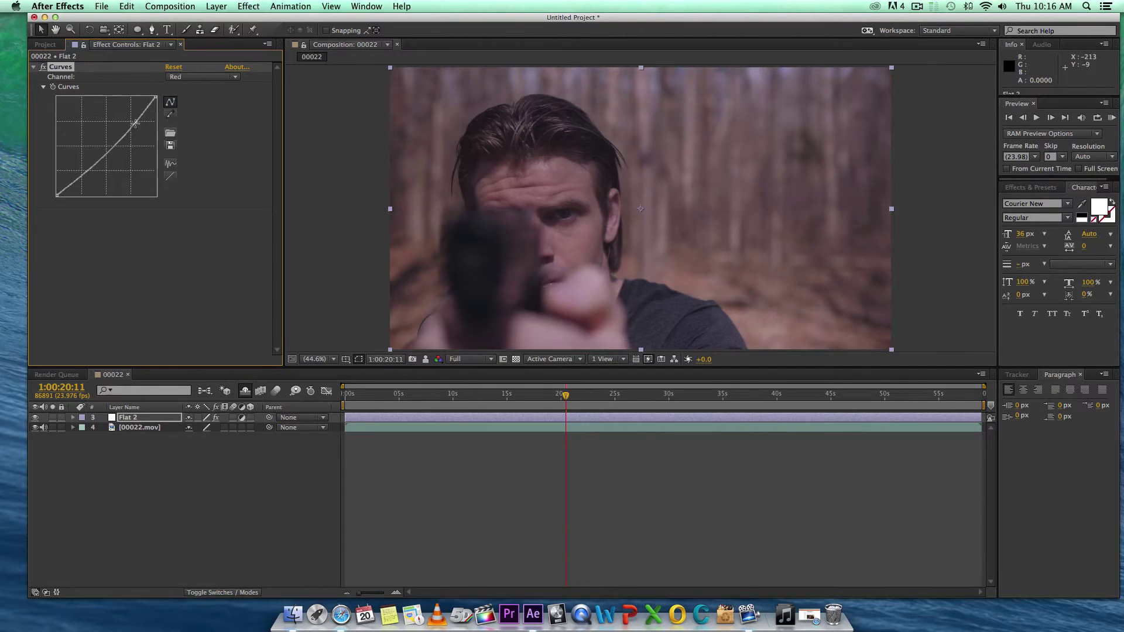
{"action": "left_click", "coordinate": [187, 76]}
{"action": "left_click", "coordinate": [189, 111]}
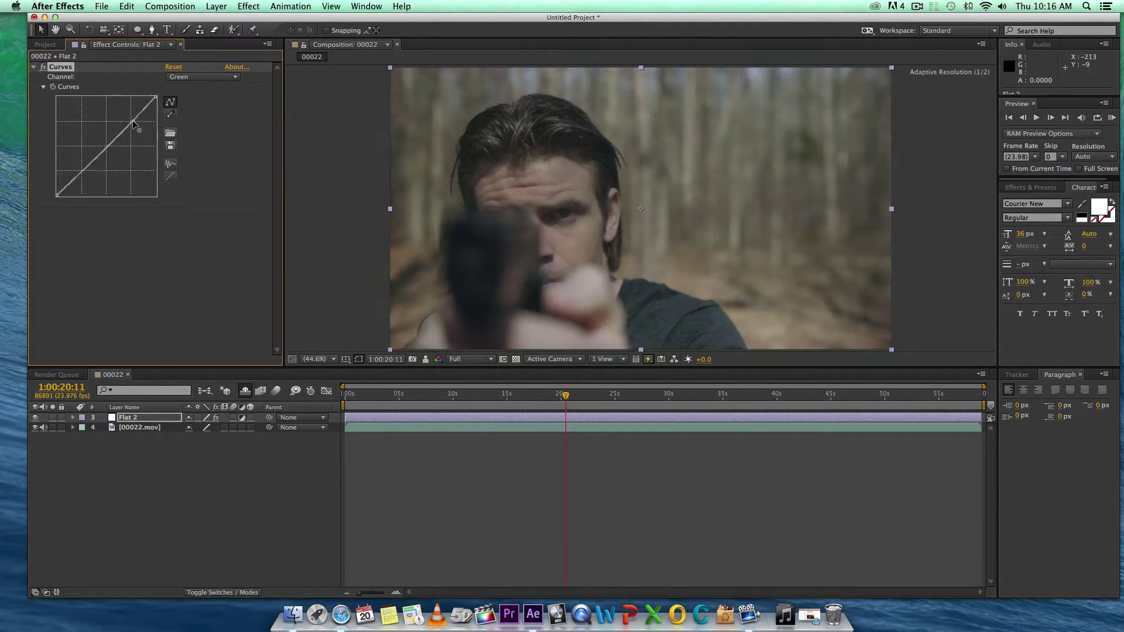
Lift the shadows on the combined RGB curve and hold the highlights near the diagonal with a second point
{"action": "left_click", "coordinate": [191, 77]}
{"action": "left_click", "coordinate": [186, 88]}
{"action": "left_click_drag", "start_coordinate": [80, 173], "coordinate": [80, 167]}
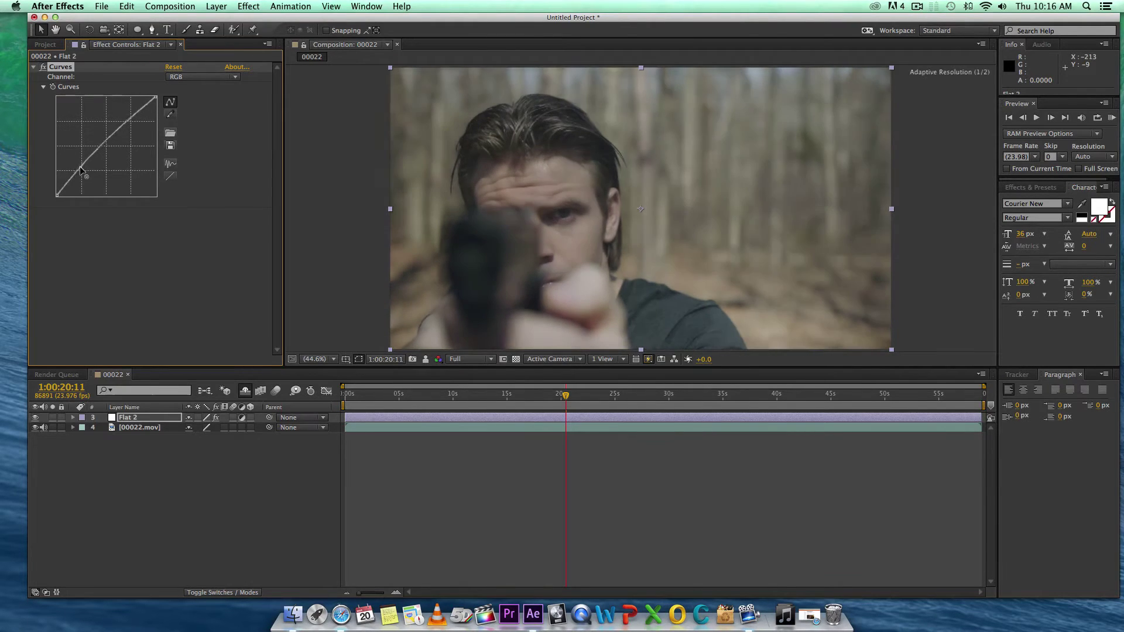
{"action": "left_click", "coordinate": [119, 130]}
{"action": "left_click_drag", "start_coordinate": [130, 120], "coordinate": [130, 122]}
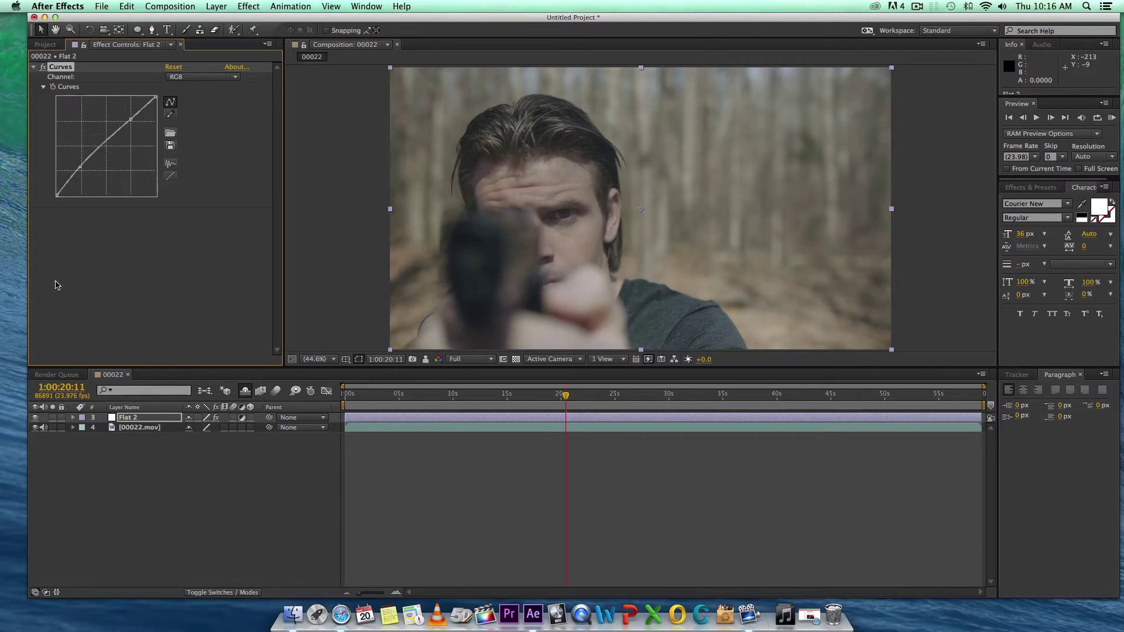
Toggle the Curves effect to compare before and after, then delete it from the Flat 2 layer
{"action": "left_click", "coordinate": [42, 67]}
{"action": "left_click", "coordinate": [42, 67]}
{"action": "left_click", "coordinate": [42, 67]}
{"action": "key", "text": "Delete"}
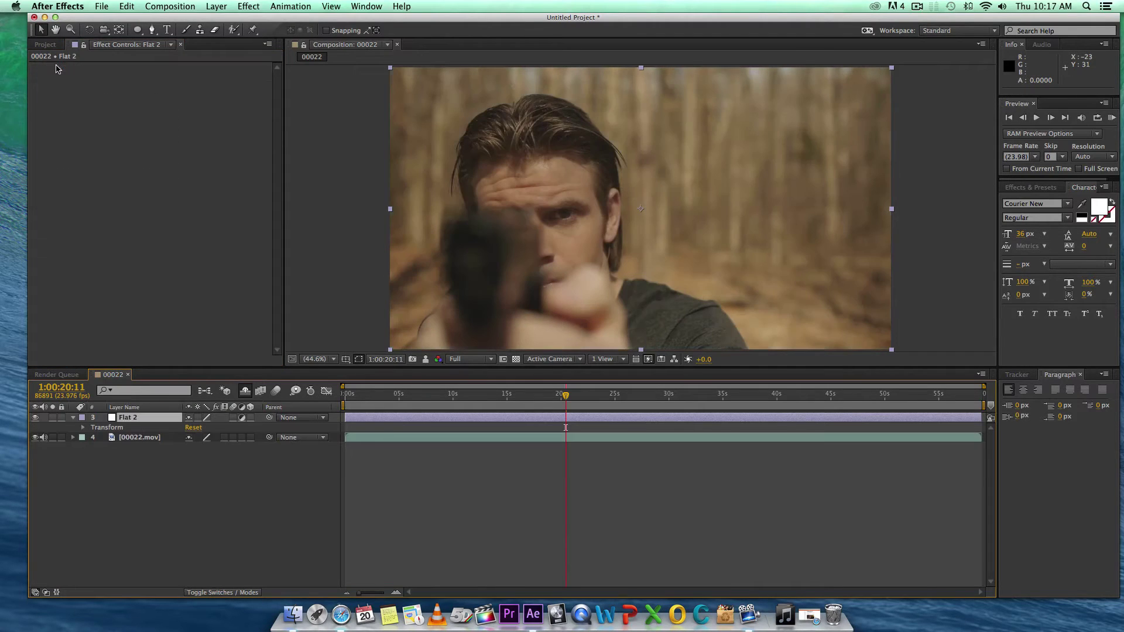
Apply a Cineon Converter to the Flat 2 layer with Linear to Log conversion, 10 Bit Black Point 25 and Internal Black Point 0.0500
{"action": "left_click", "coordinate": [244, 4]}
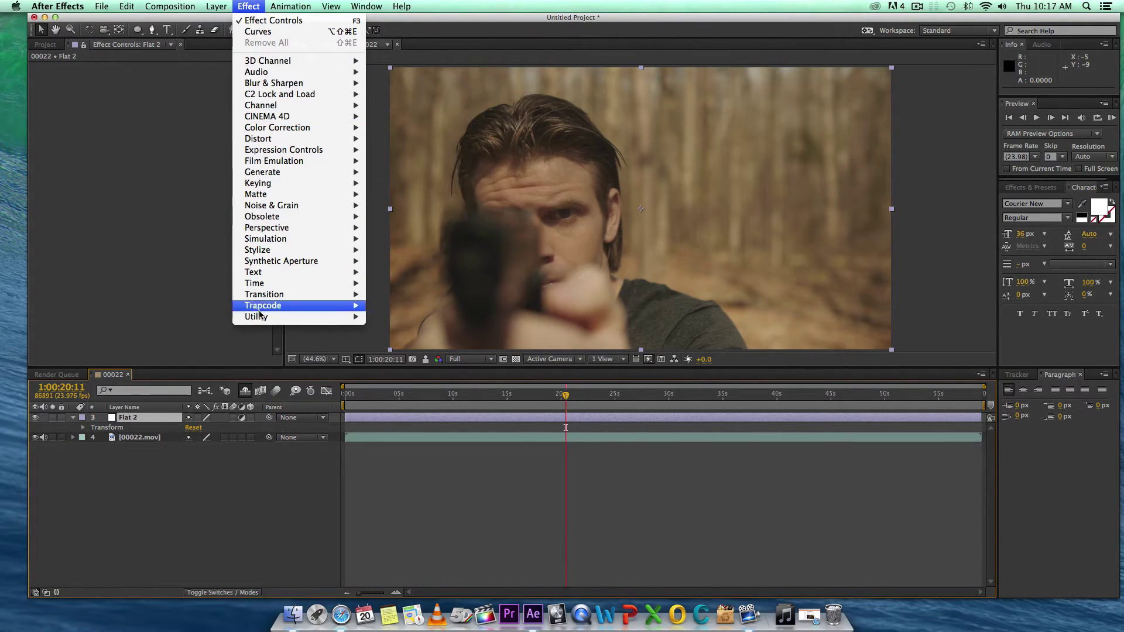
{"action": "mouse_move", "coordinate": [315, 323]}
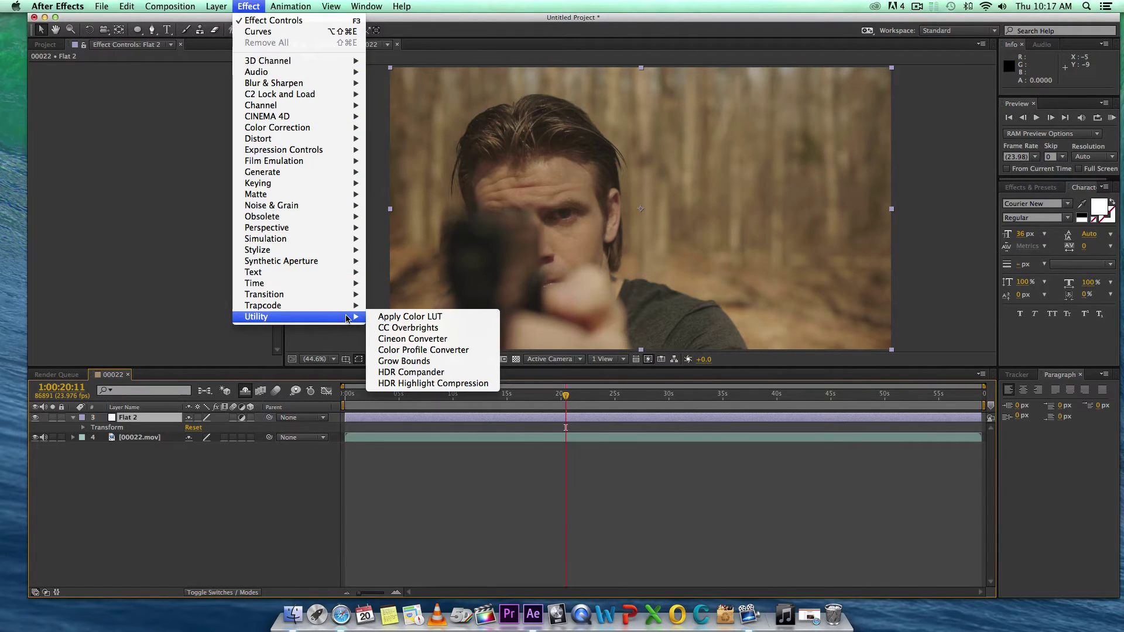
{"action": "left_click", "coordinate": [441, 339]}
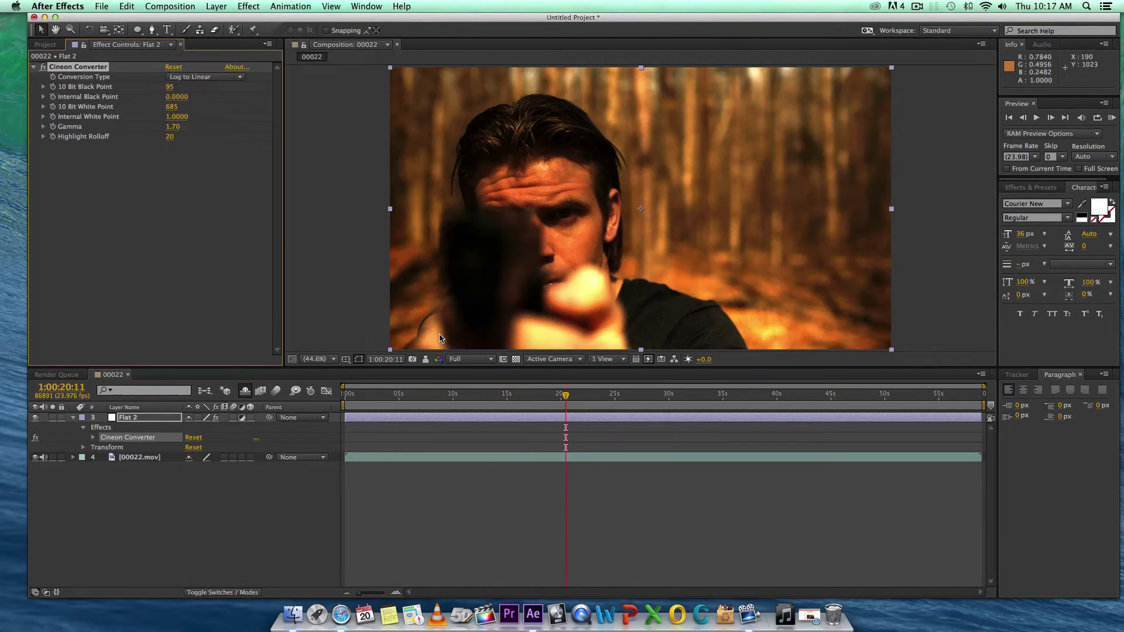
{"action": "left_click", "coordinate": [193, 78]}
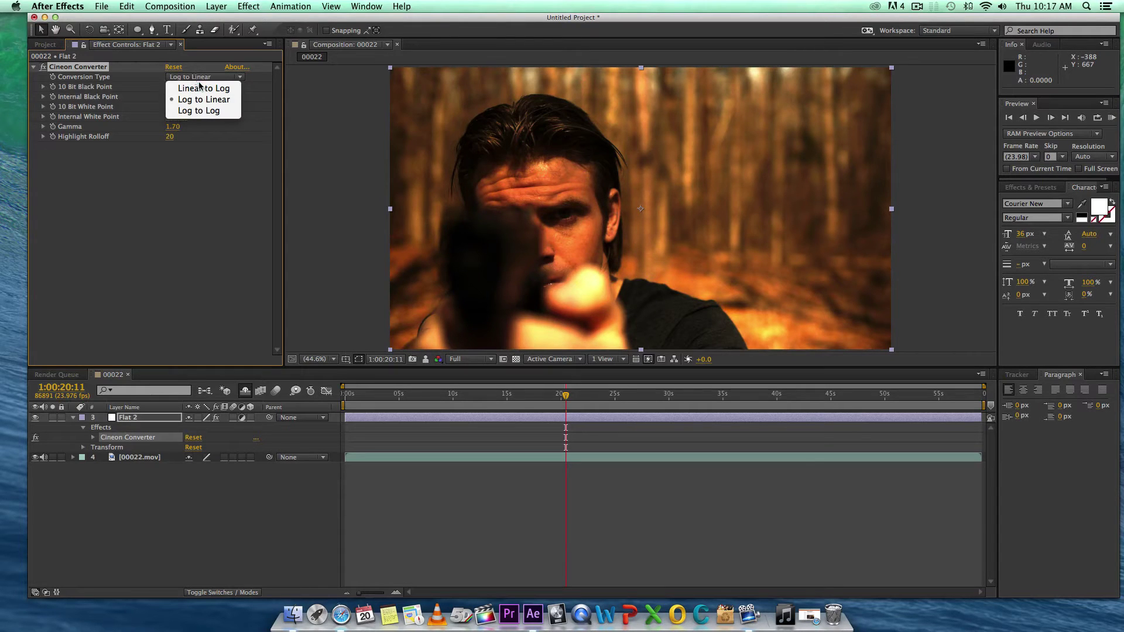
{"action": "left_click", "coordinate": [205, 89]}
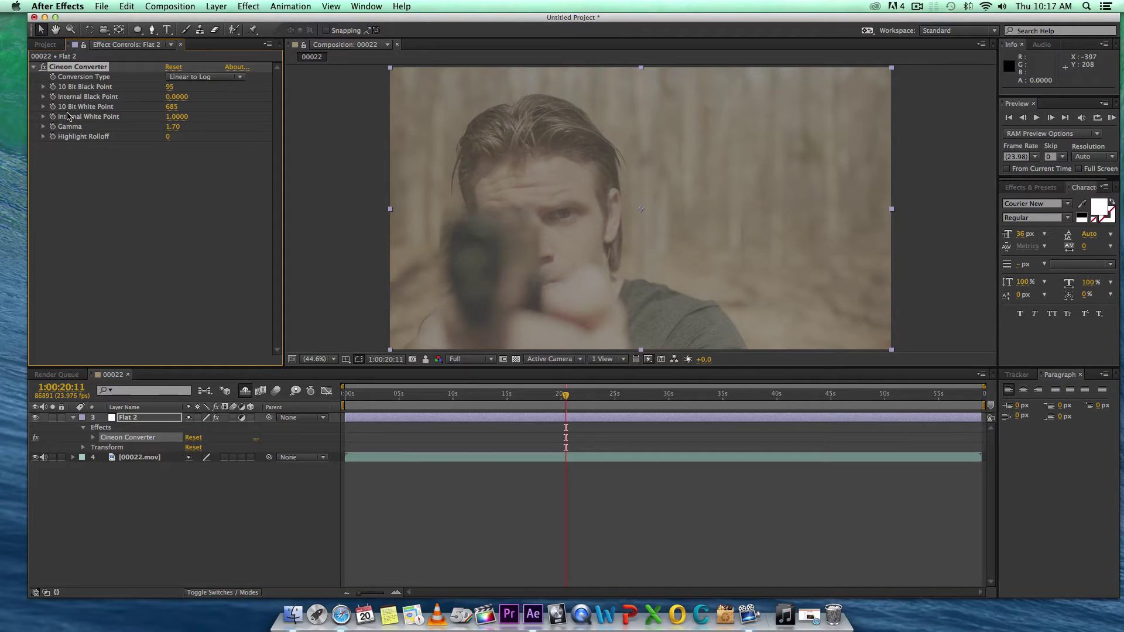
{"action": "left_click_drag", "start_coordinate": [173, 97], "coordinate": [180, 98]}
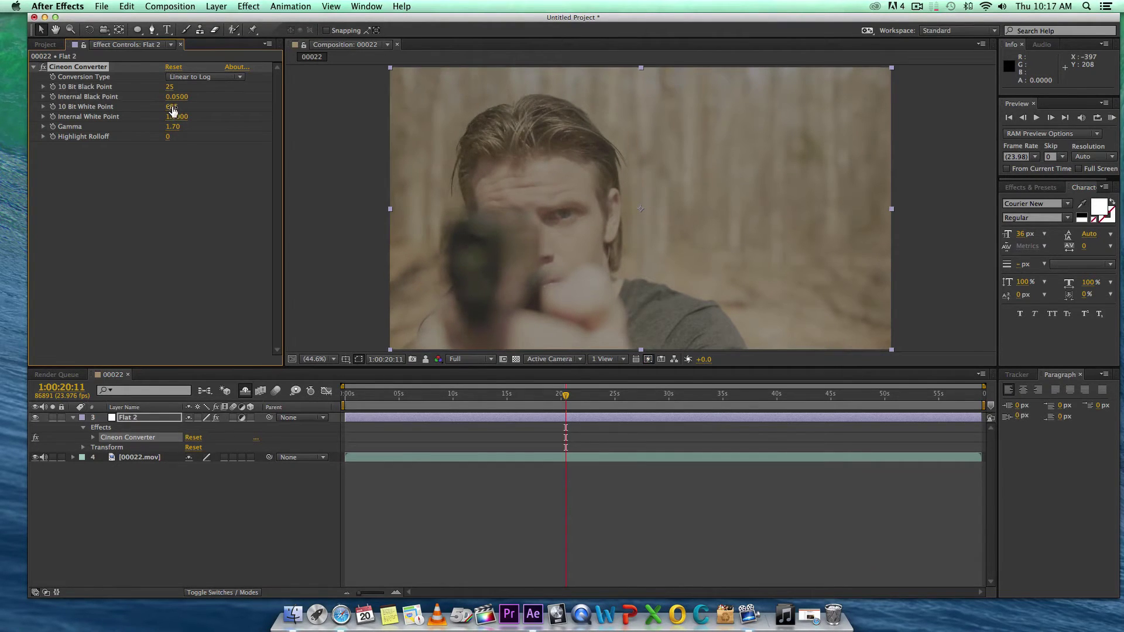
Reset the Cineon Converter and delete it from the Flat 2 layer
{"action": "left_click", "coordinate": [175, 68]}
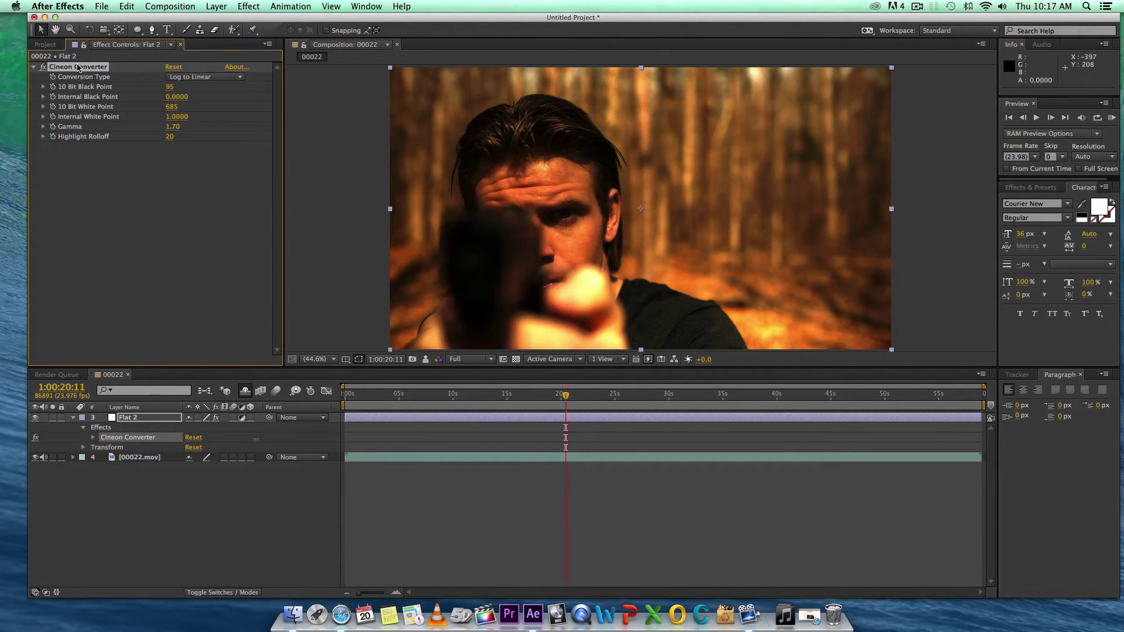
{"action": "key", "text": "Delete"}
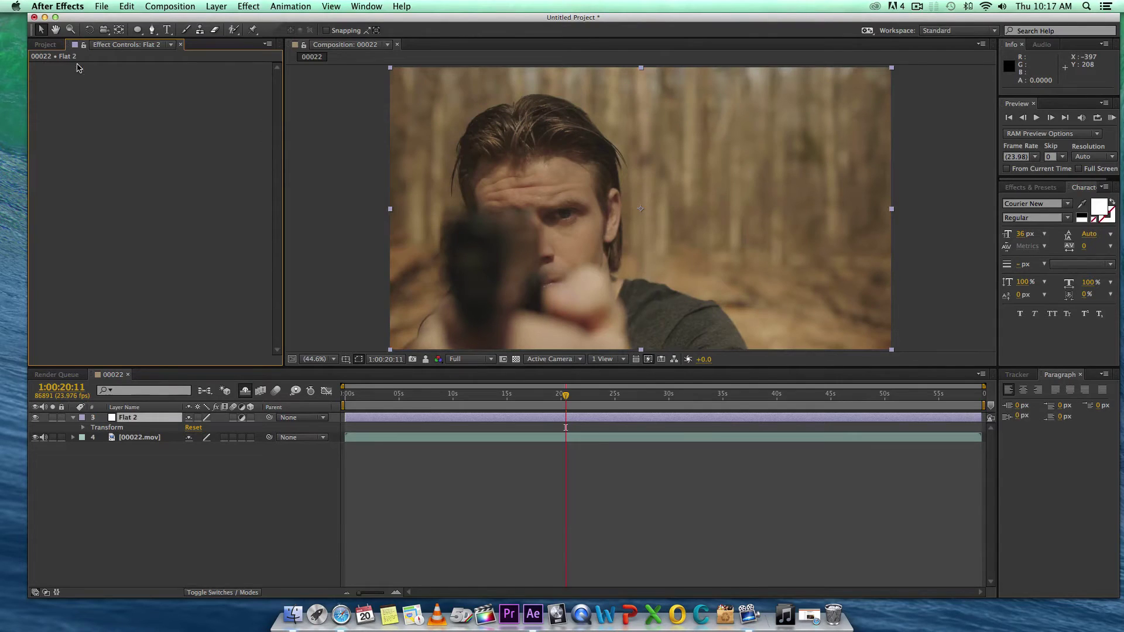
Reveal the shy layers and make Flat and Adjustment Layer 10 visible in place of Flat 2
{"action": "left_click", "coordinate": [35, 418]}
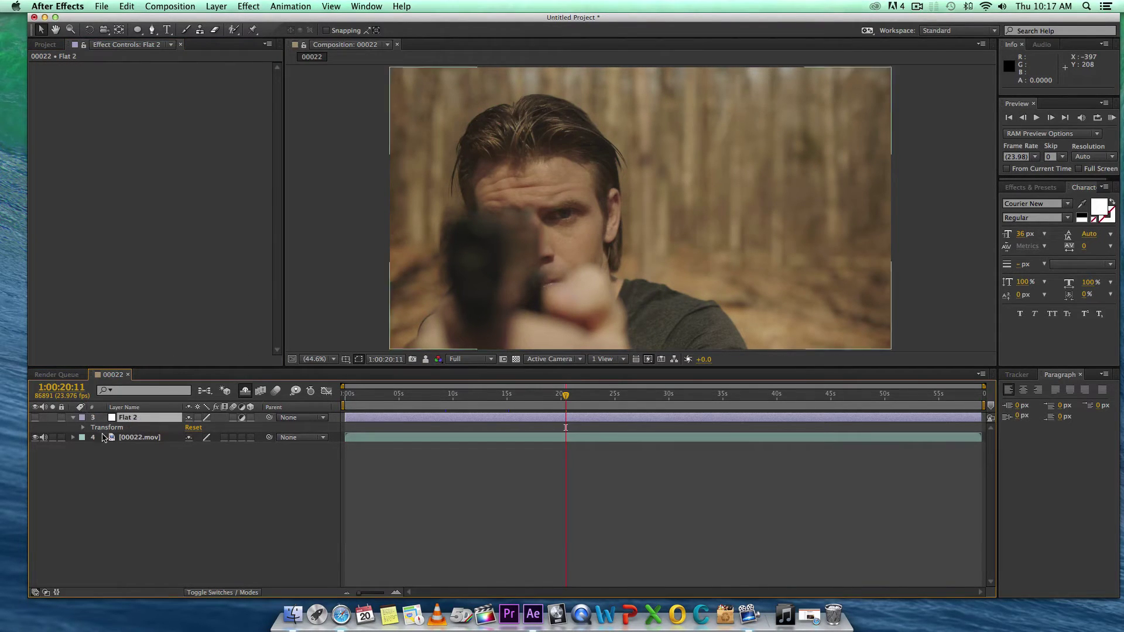
{"action": "left_click", "coordinate": [243, 392]}
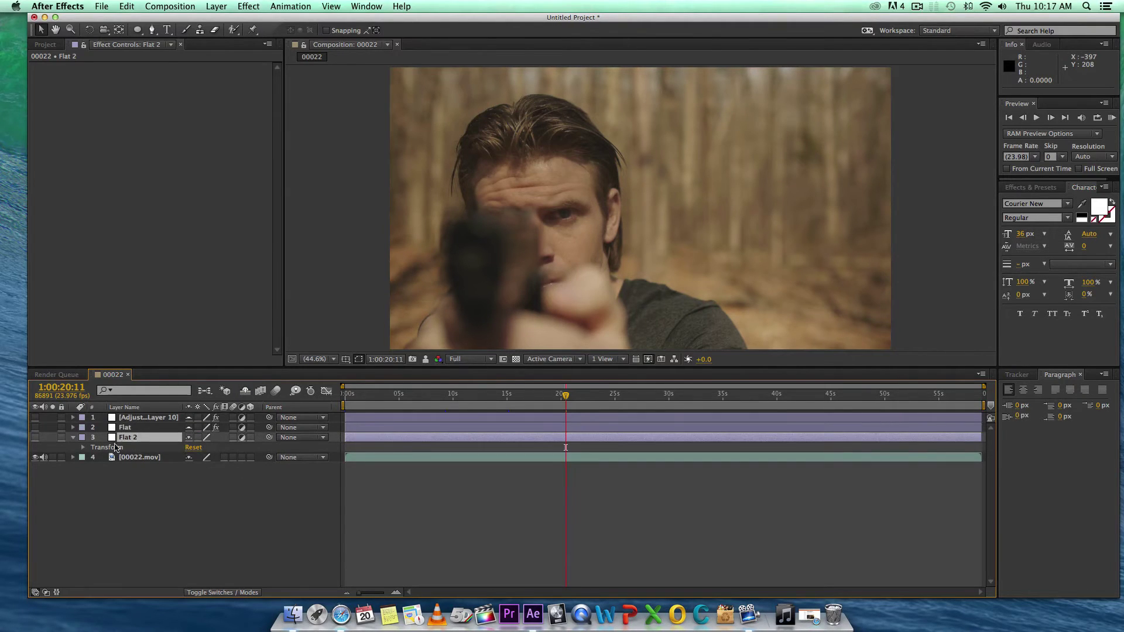
{"action": "left_click", "coordinate": [138, 428]}
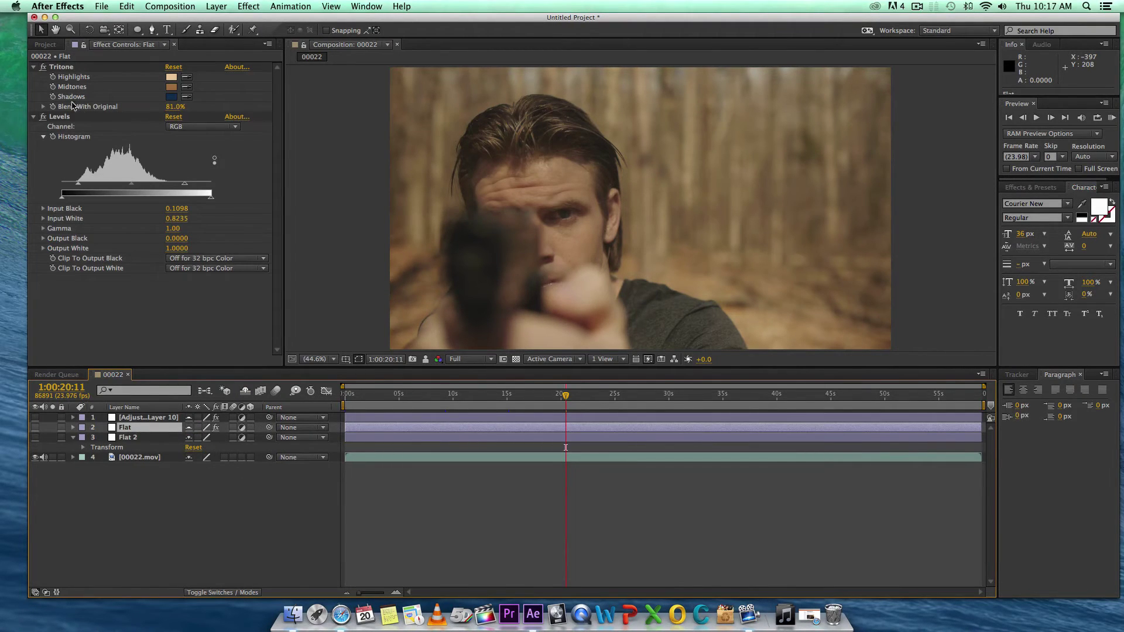
{"action": "left_click", "coordinate": [134, 418]}
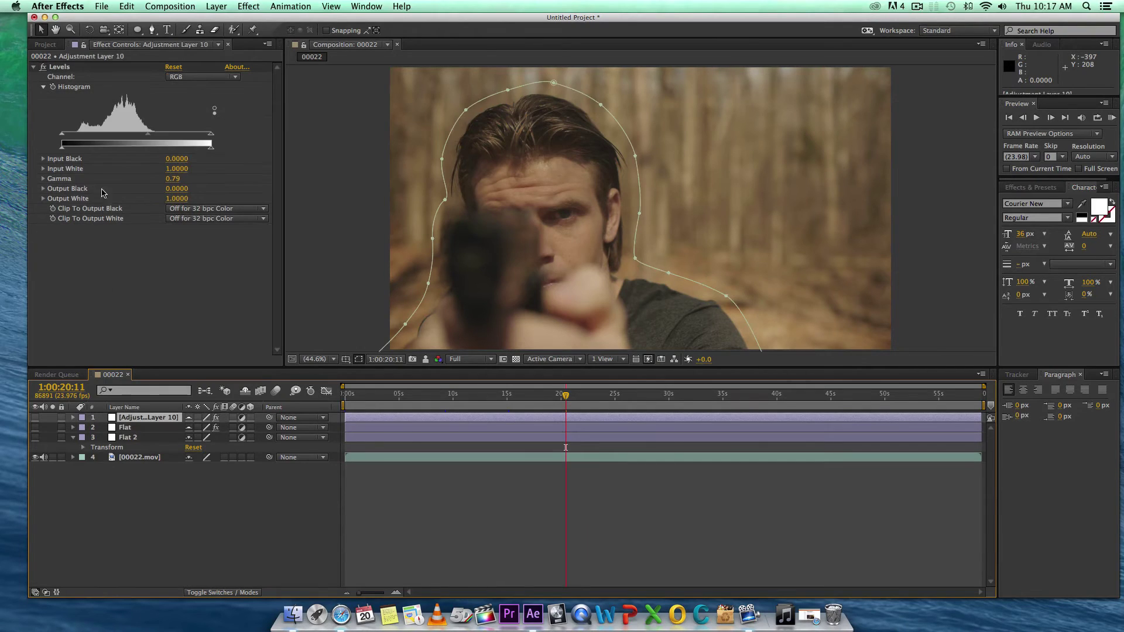
{"action": "left_click", "coordinate": [35, 427]}
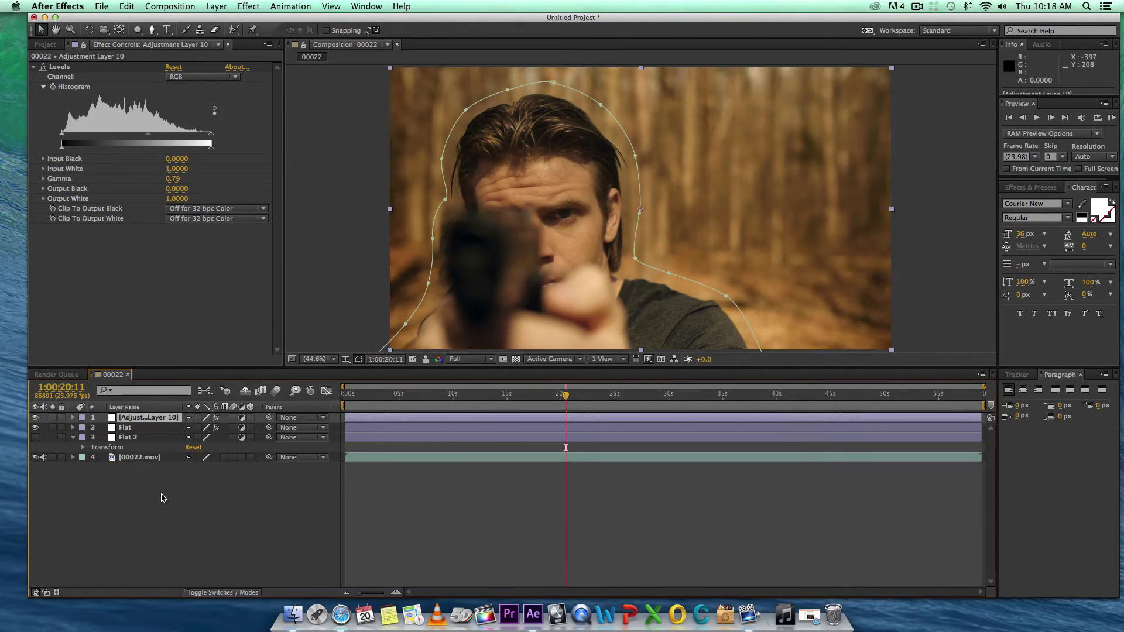
Apply FilmConvert Pro 2 to the 00022.mov layer with Panasonic / GH2 / Nostalgic as the source camera
{"action": "left_click", "coordinate": [142, 458]}
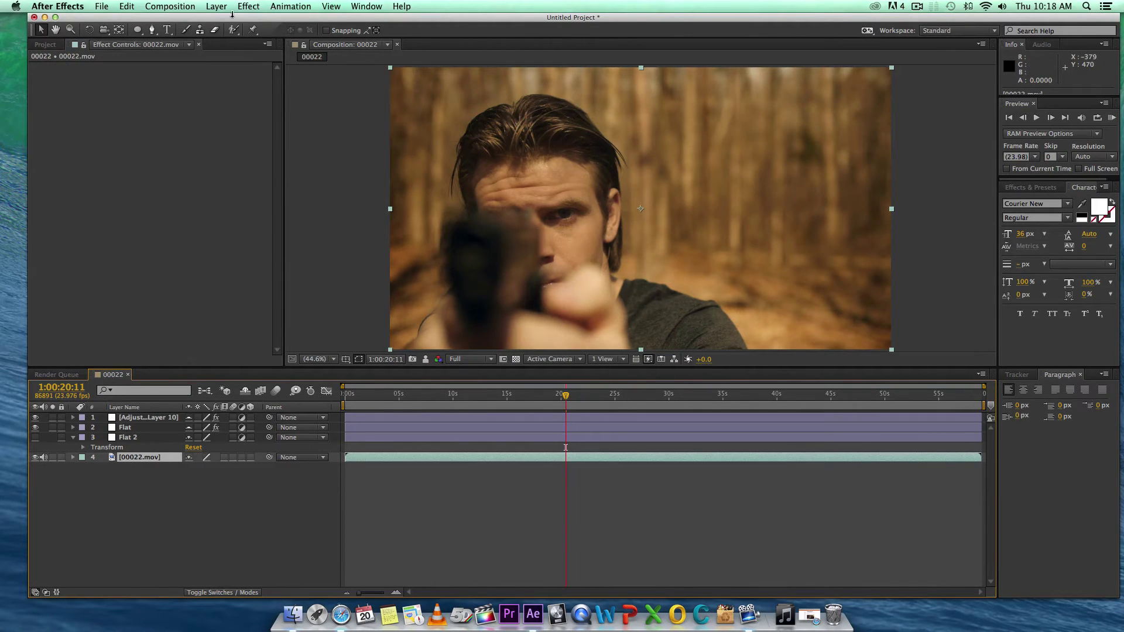
{"action": "left_click", "coordinate": [249, 5]}
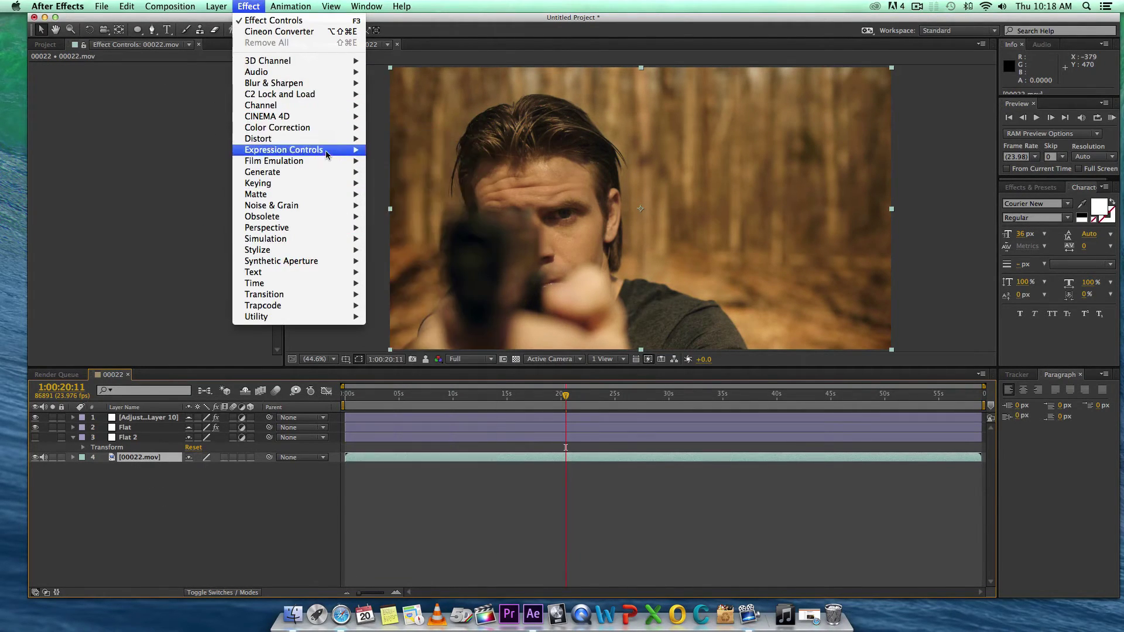
{"action": "mouse_move", "coordinate": [328, 161]}
{"action": "left_click", "coordinate": [398, 163]}
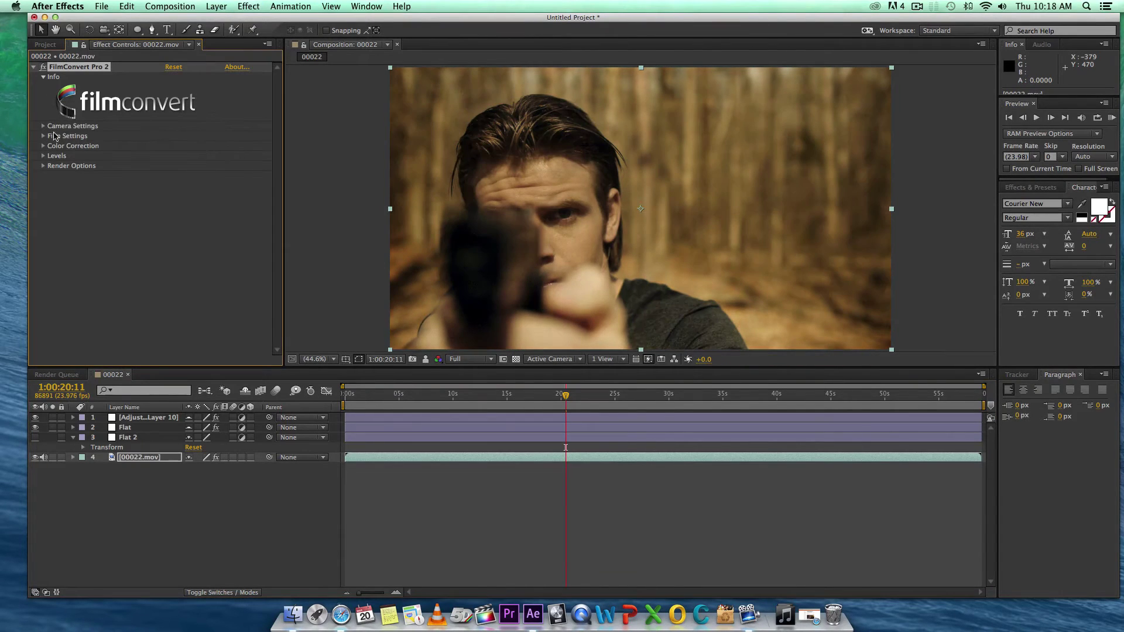
{"action": "left_click", "coordinate": [42, 127]}
{"action": "left_click", "coordinate": [186, 137]}
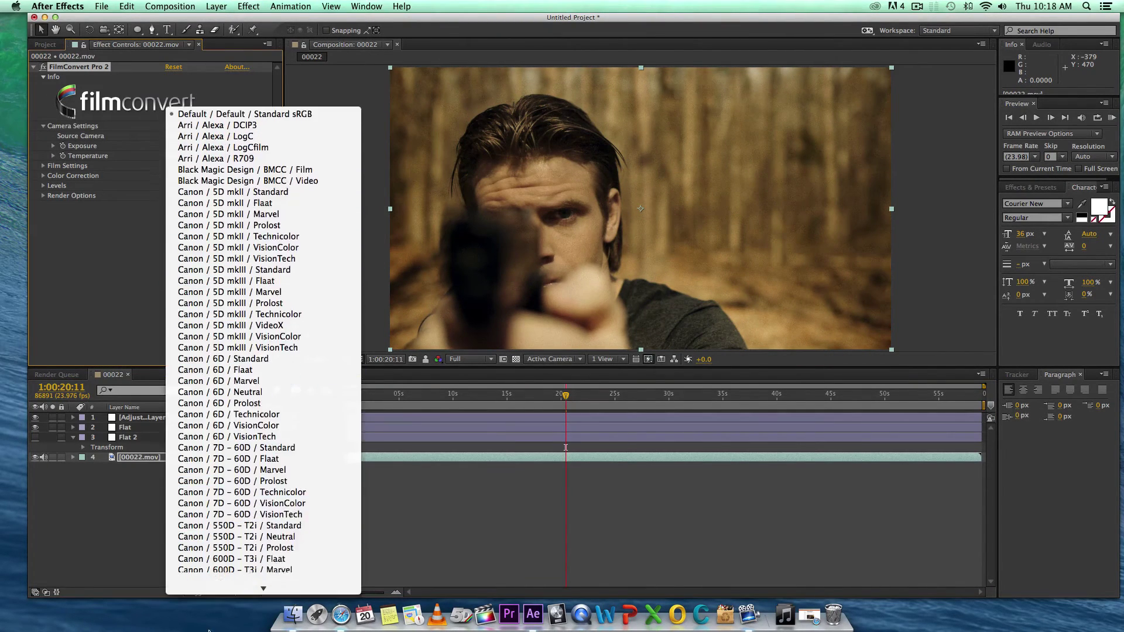
{"action": "scroll", "coordinate": [271, 269], "scroll_direction": "down", "scroll_amount": 20}
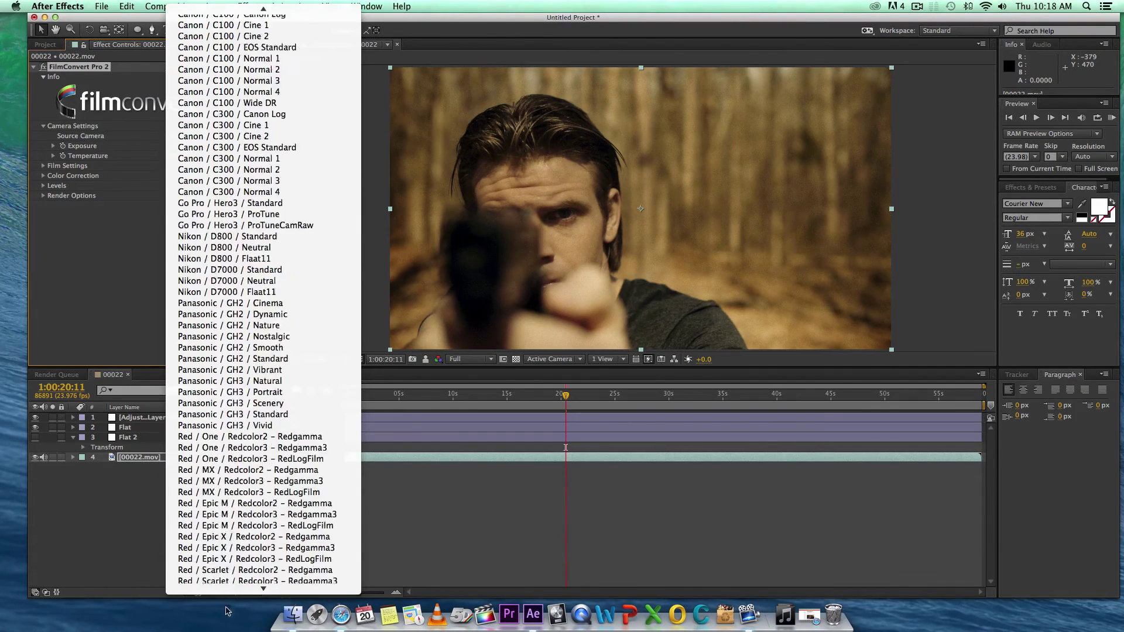
{"action": "left_click", "coordinate": [269, 202]}
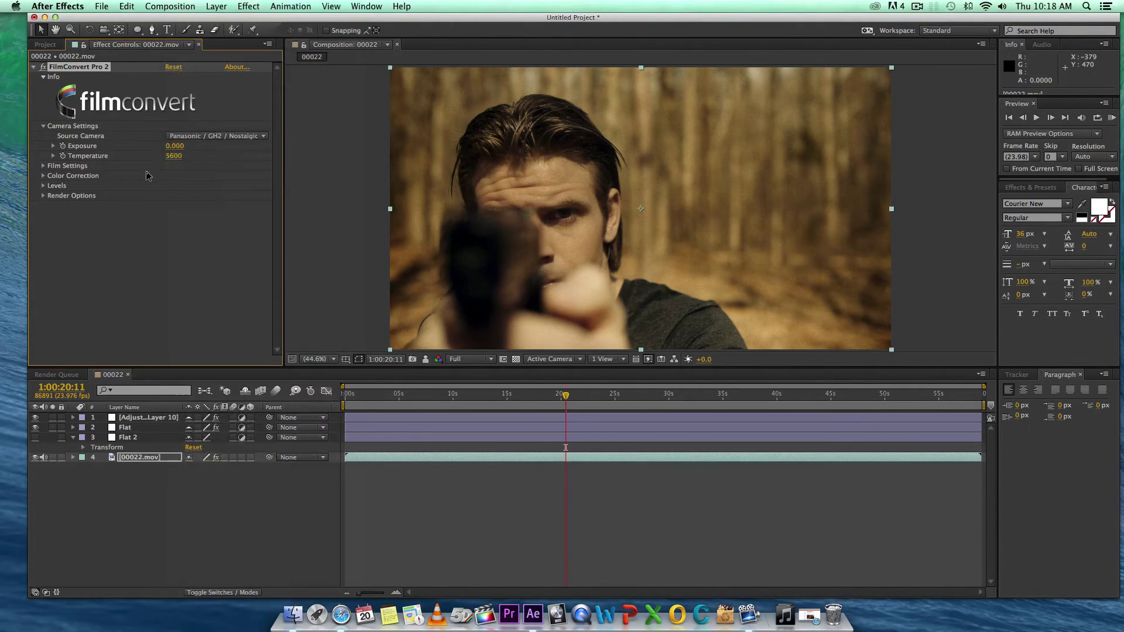
Set the FilmConvert temperature to 5200 and reduce Curve and Grain in the film settings to 0%
{"action": "left_click", "coordinate": [178, 156]}
{"action": "type", "text": "52"}
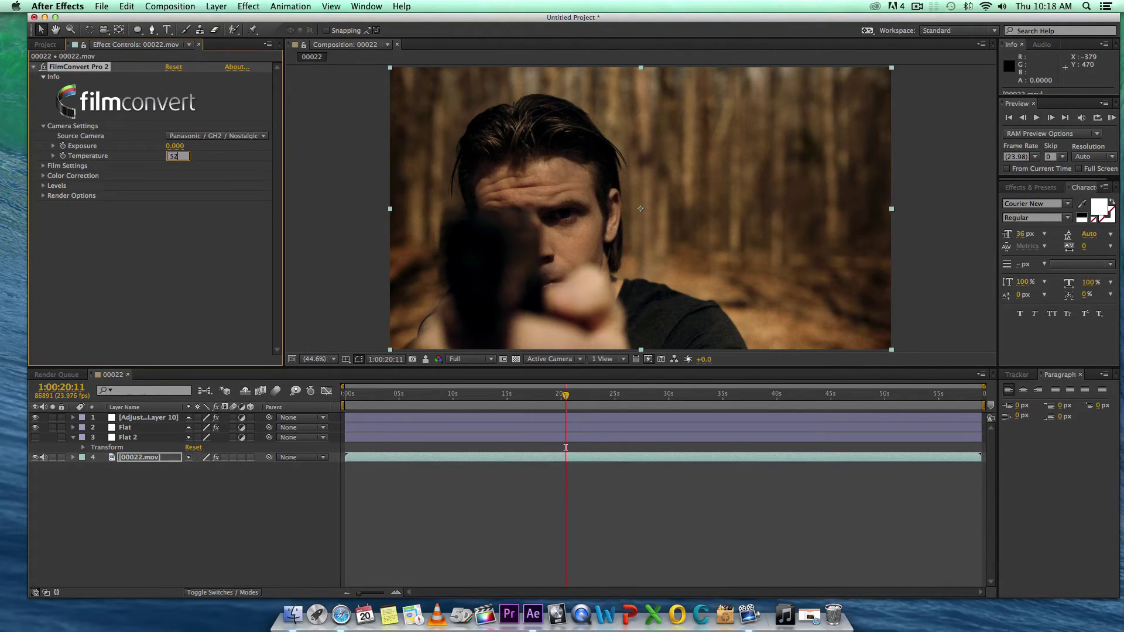
{"action": "key", "text": "Return"}
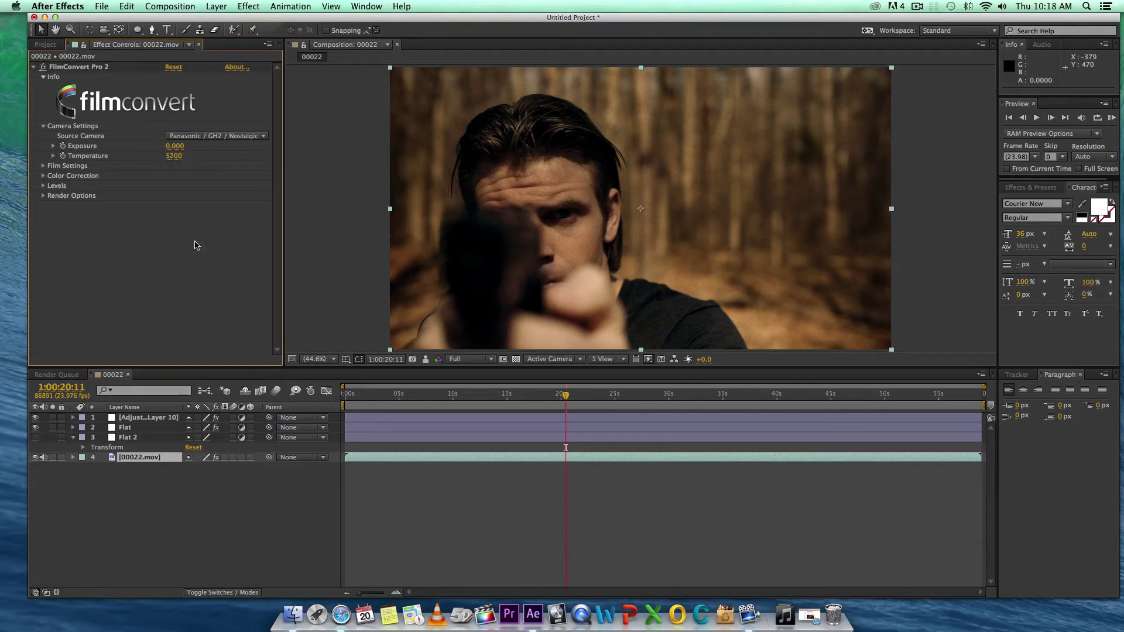
{"action": "left_click", "coordinate": [44, 165]}
{"action": "left_click_drag", "start_coordinate": [174, 215], "coordinate": [141, 207]}
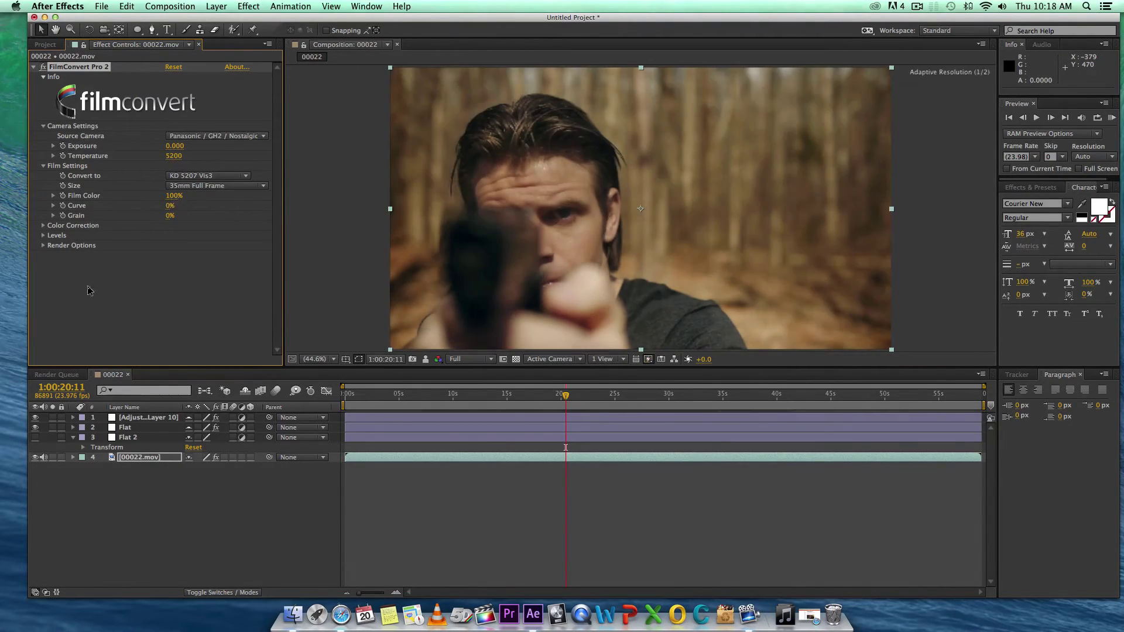
{"action": "left_click", "coordinate": [136, 266]}
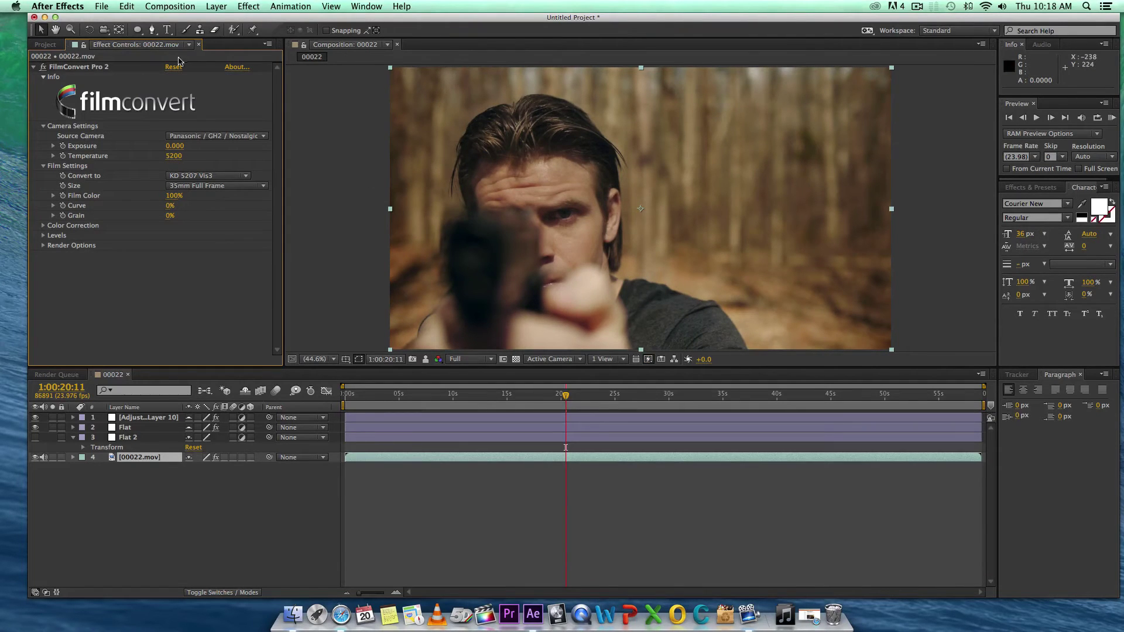
{"action": "left_click", "coordinate": [33, 67]}
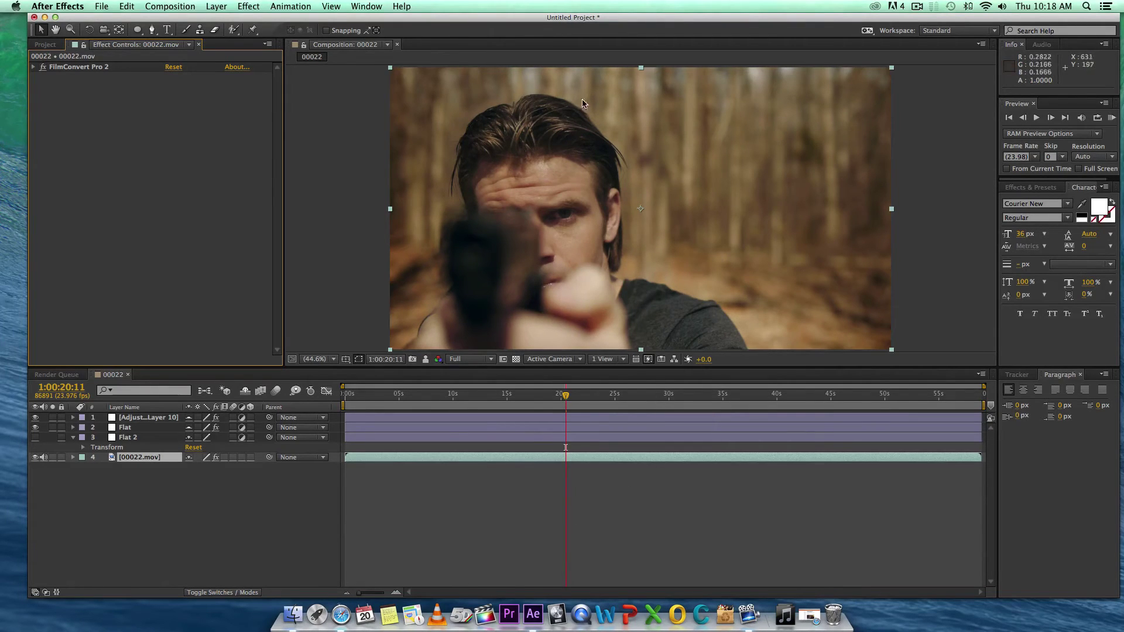
Toggle the visibility of Adjustment Layer 10 to compare the masked Levels adjustment before and after
{"action": "left_click", "coordinate": [170, 417]}
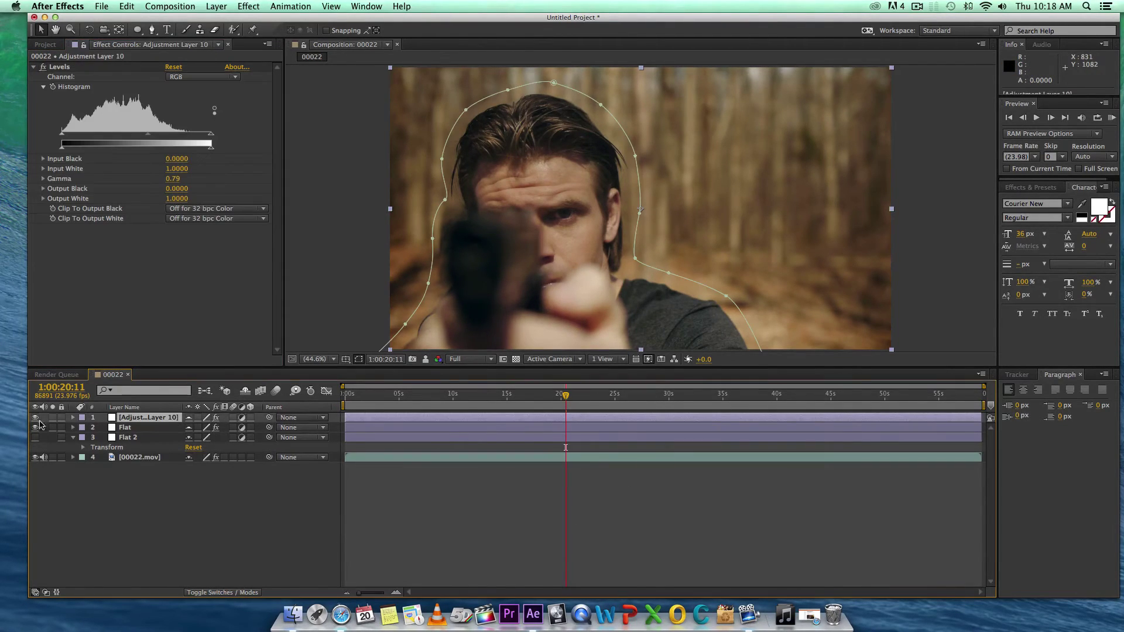
{"action": "left_click", "coordinate": [35, 418]}
{"action": "left_click", "coordinate": [36, 417]}
{"action": "left_click", "coordinate": [130, 501]}
Toggle the Tritone and Levels effects on the Flat layer off and on to compare their contributions
{"action": "left_click", "coordinate": [125, 428]}
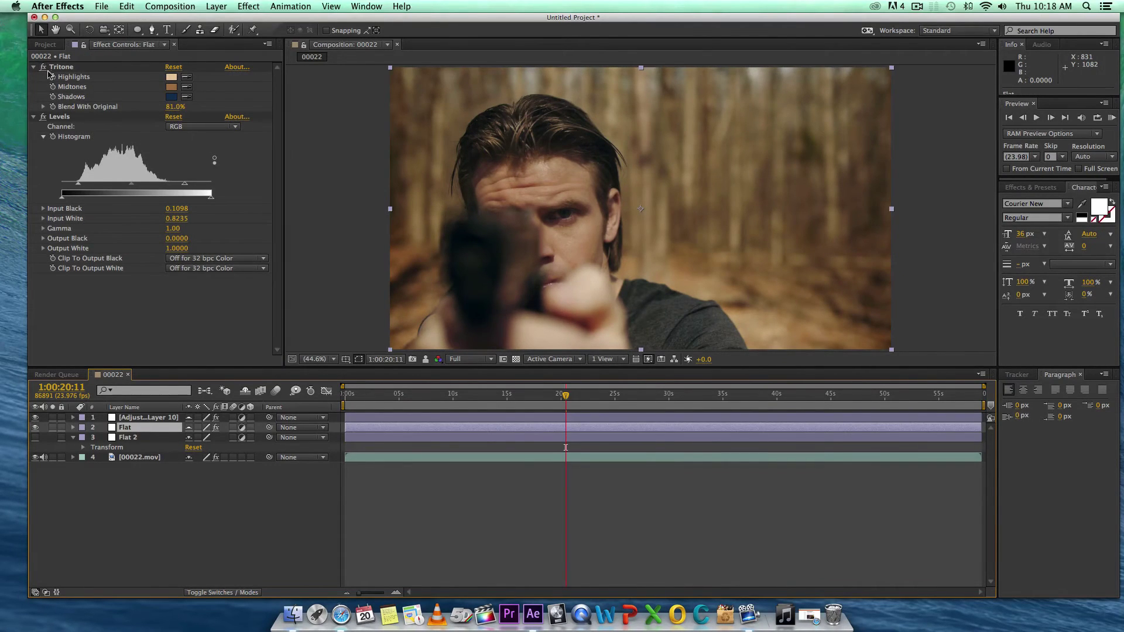
{"action": "left_click", "coordinate": [43, 67]}
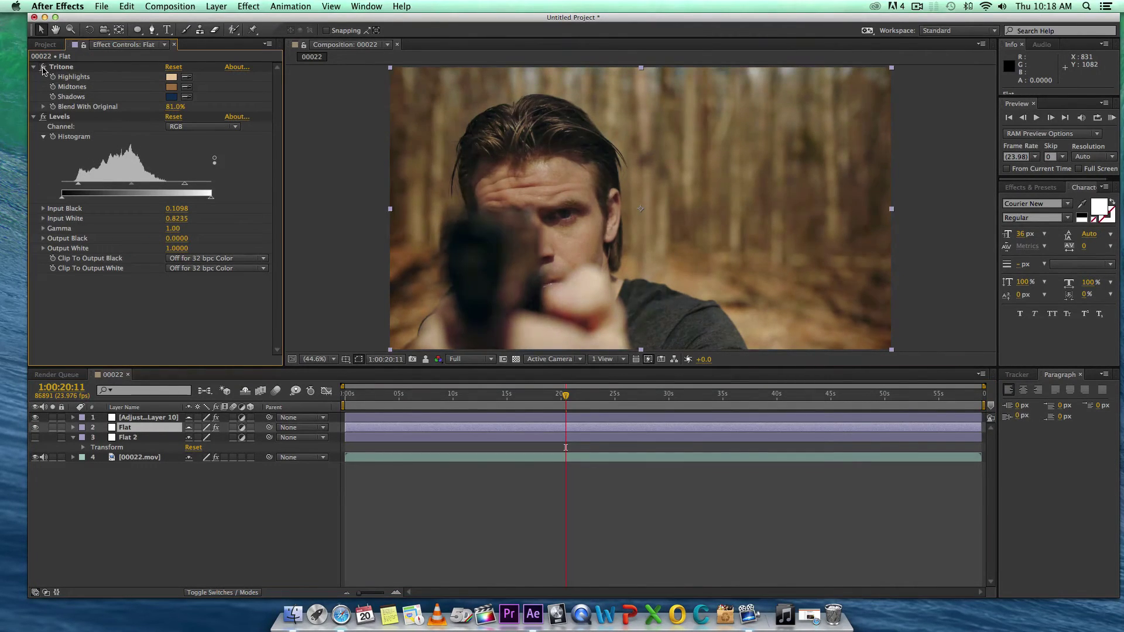
{"action": "left_click", "coordinate": [43, 67]}
{"action": "left_click", "coordinate": [76, 117]}
{"action": "left_click", "coordinate": [43, 117]}
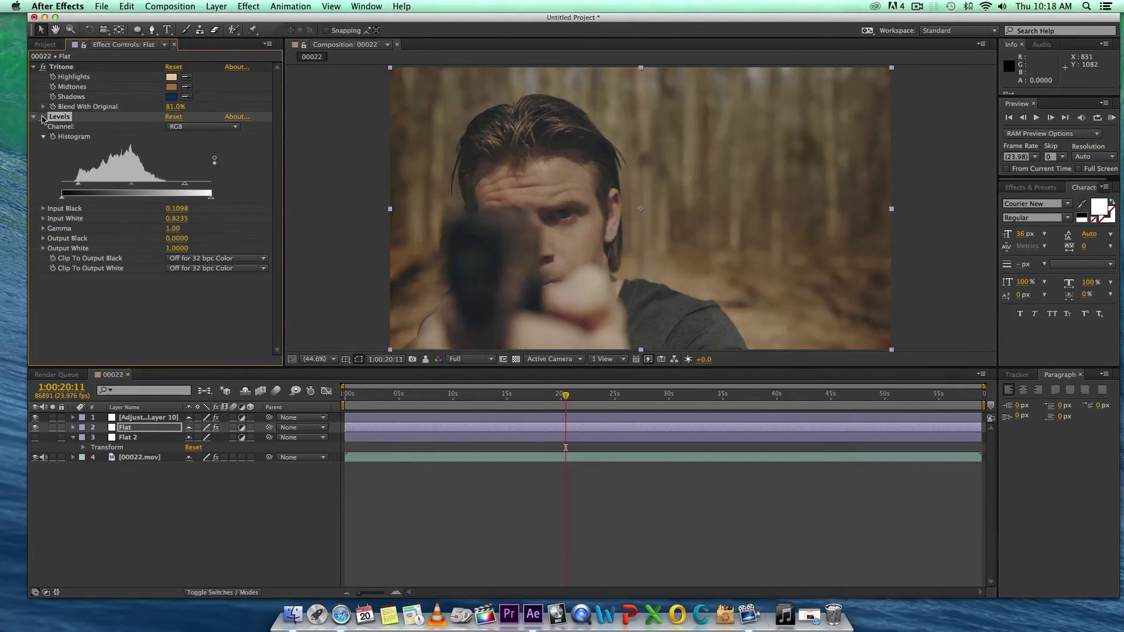
{"action": "left_click", "coordinate": [43, 117]}
{"action": "left_click", "coordinate": [43, 117]}
{"action": "left_click", "coordinate": [43, 117]}
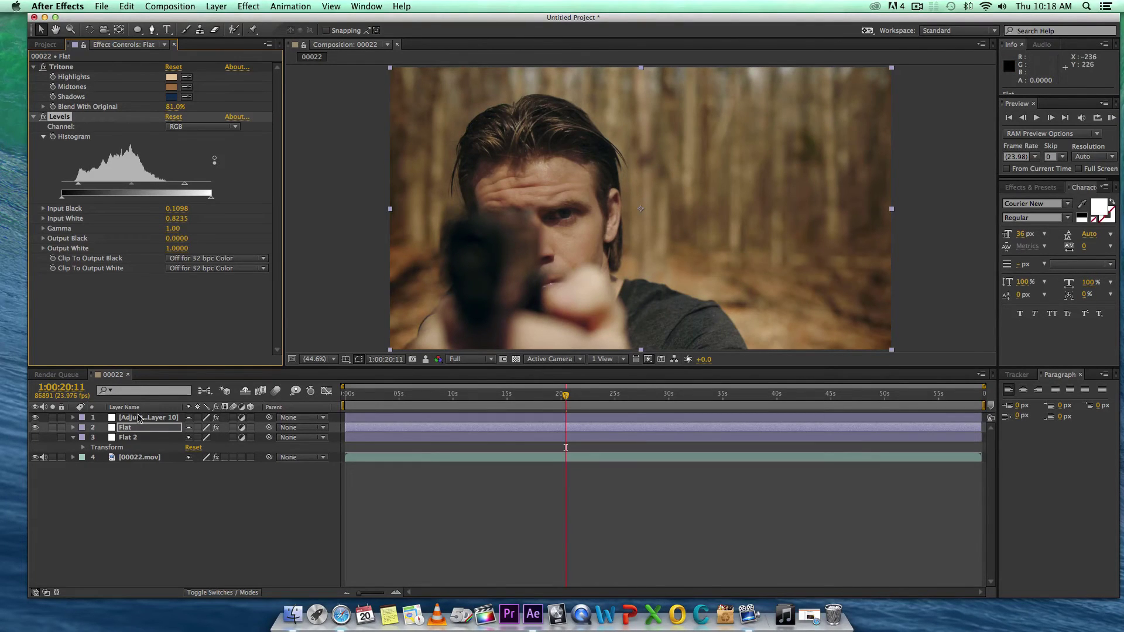
Add a new adjustment layer above Adjustment Layer 10 and name it Vignette
{"action": "left_click", "coordinate": [142, 414]}
{"action": "left_click", "coordinate": [216, 6]}
{"action": "mouse_move", "coordinate": [223, 20]}
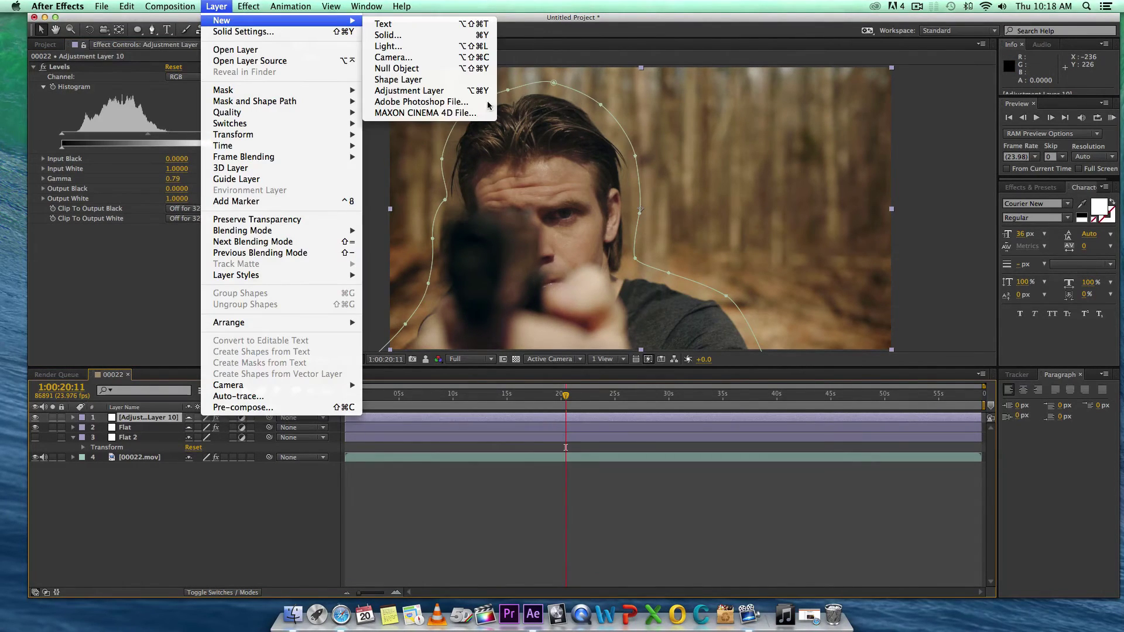
{"action": "left_click", "coordinate": [409, 90]}
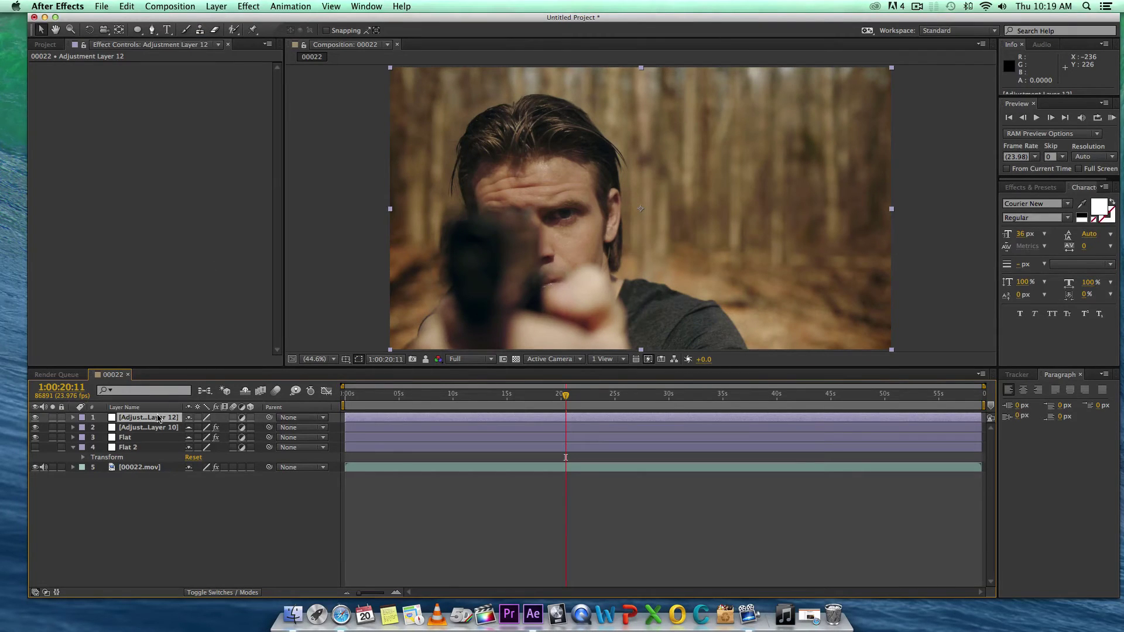
{"action": "key", "text": "Return"}
{"action": "type", "text": "Vignee"}
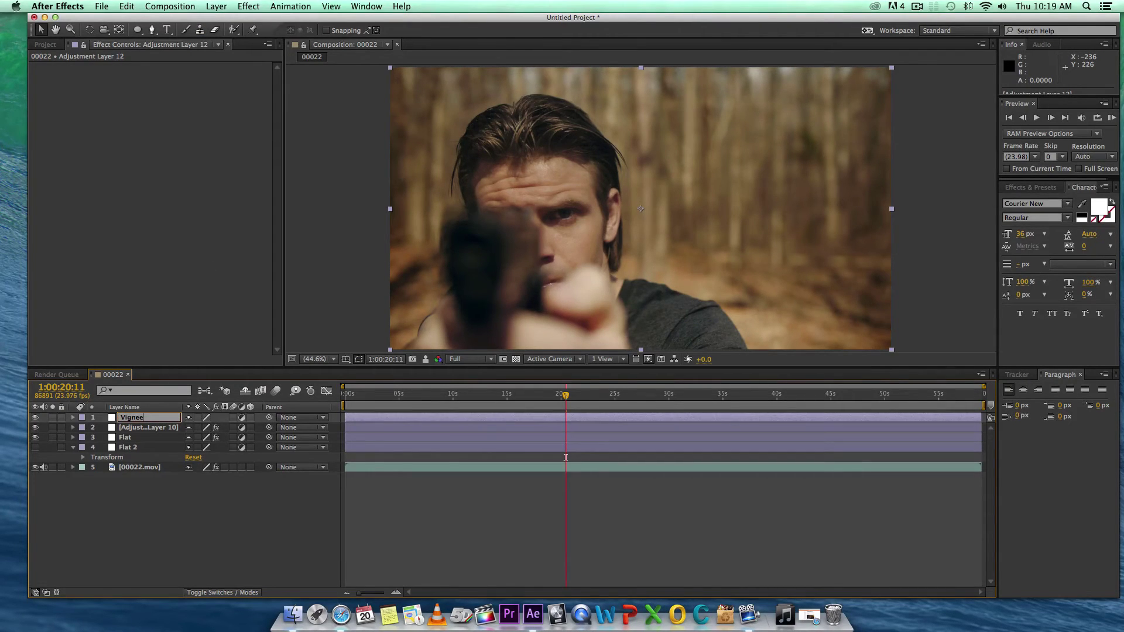
{"action": "key", "text": "Return"}
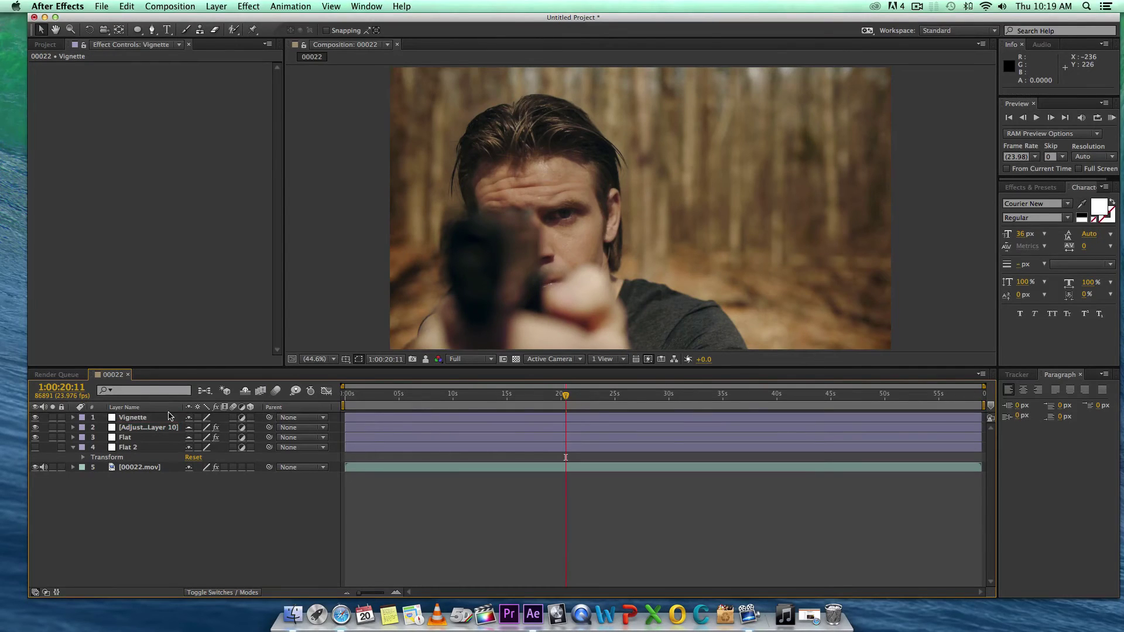
Add a full-frame elliptical mask to the Vignette layer, invert it and set its feather to 200 pixels
{"action": "double_click", "coordinate": [137, 29]}
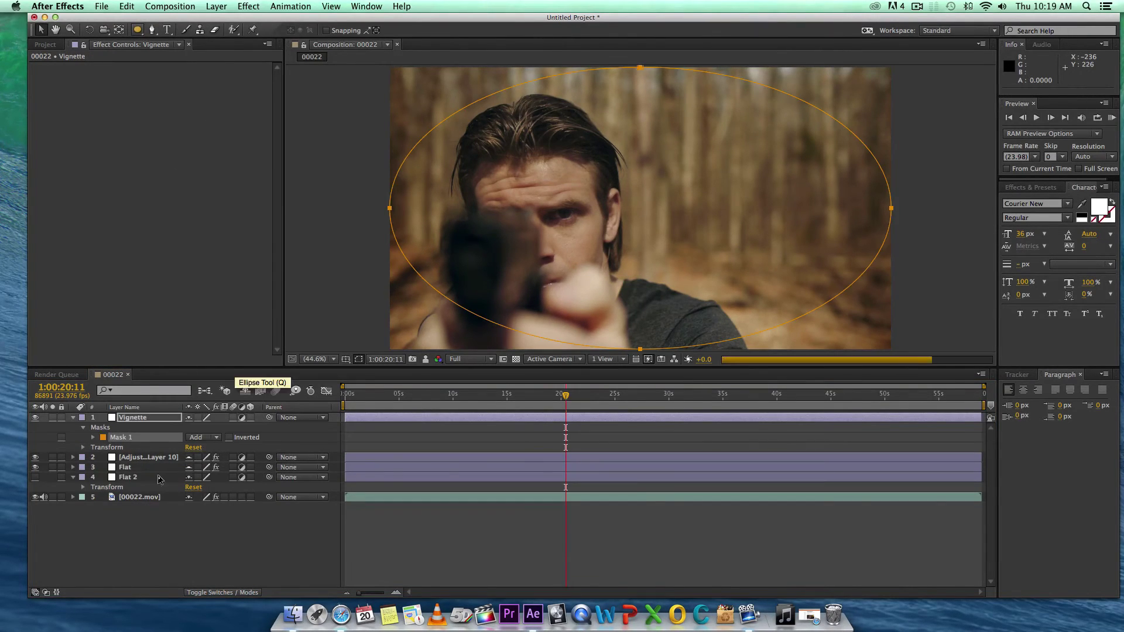
{"action": "left_click", "coordinate": [229, 437]}
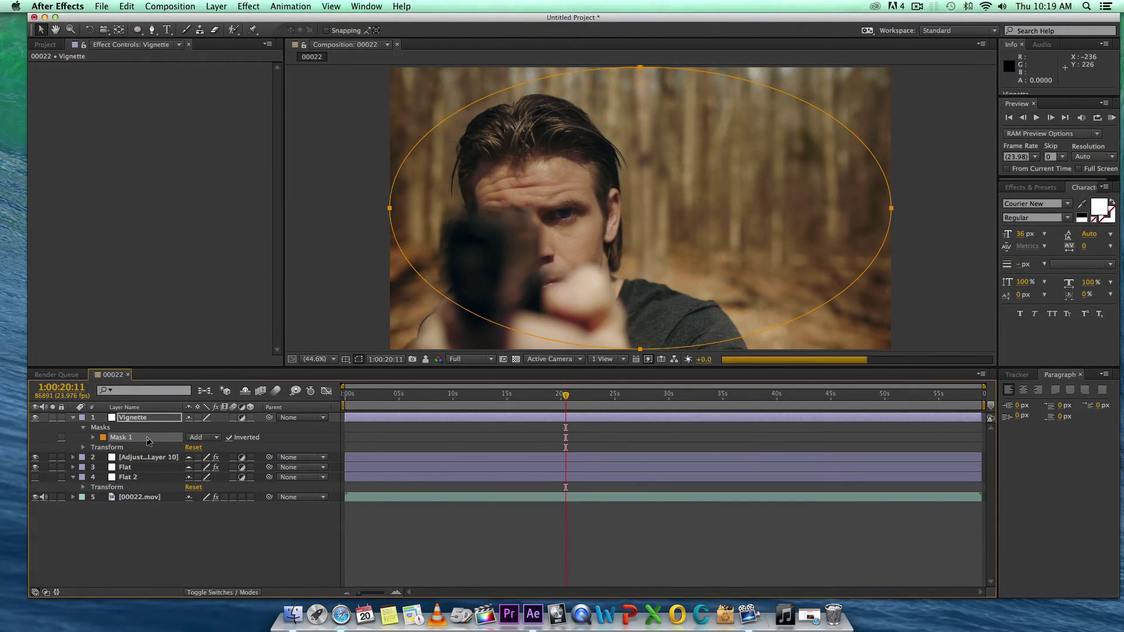
{"action": "key", "text": "f"}
{"action": "left_click", "coordinate": [203, 437]}
{"action": "type", "text": "2"}
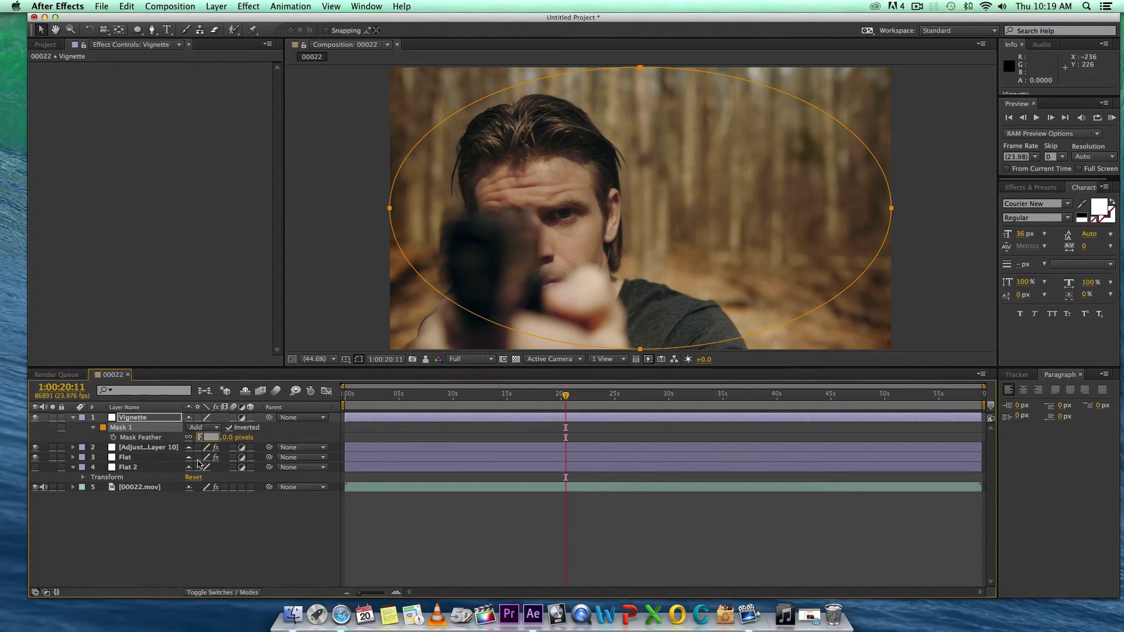
{"action": "type", "text": "00"}
{"action": "key", "text": "Return"}
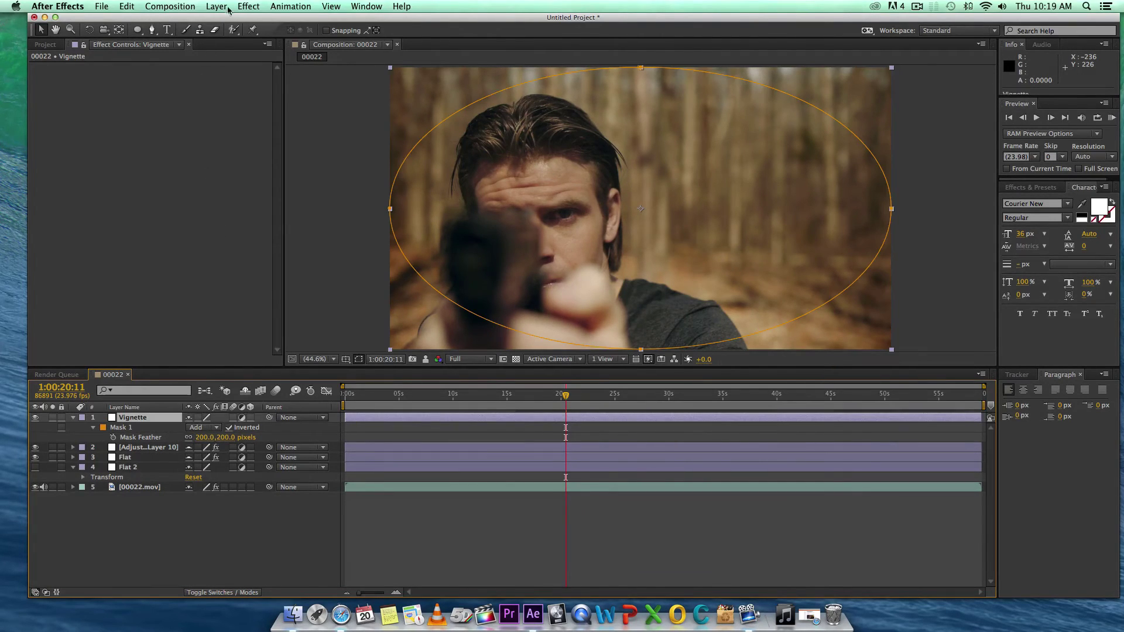
Apply Levels to the Vignette layer and lower the gamma to 0.85 to darken the frame edges
{"action": "left_click", "coordinate": [248, 6]}
{"action": "mouse_move", "coordinate": [292, 127]}
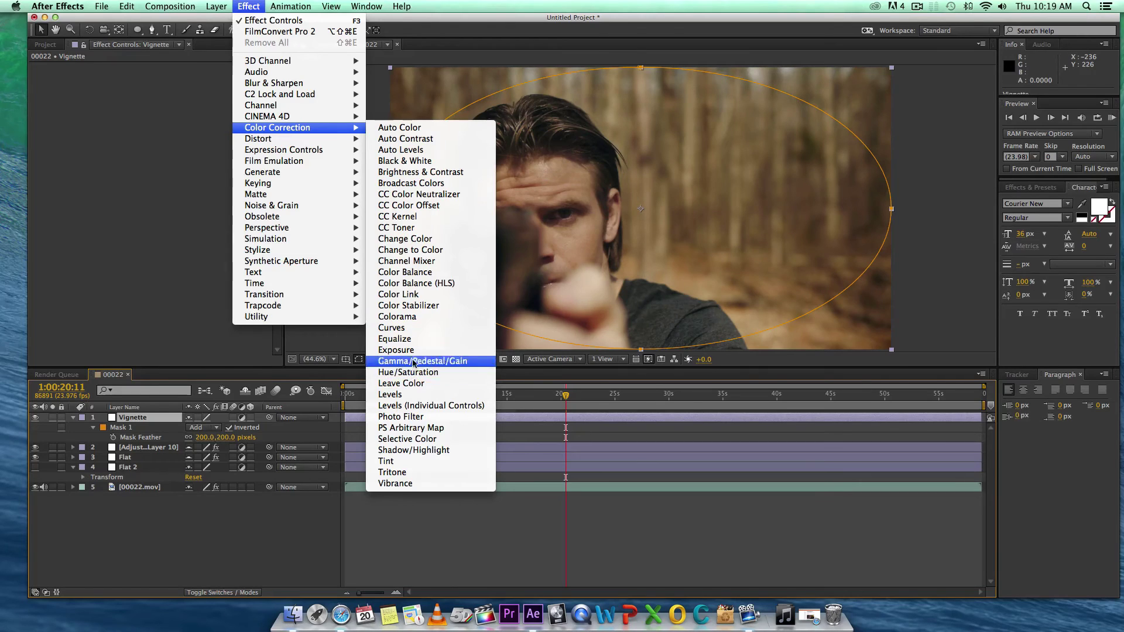
{"action": "left_click", "coordinate": [391, 394]}
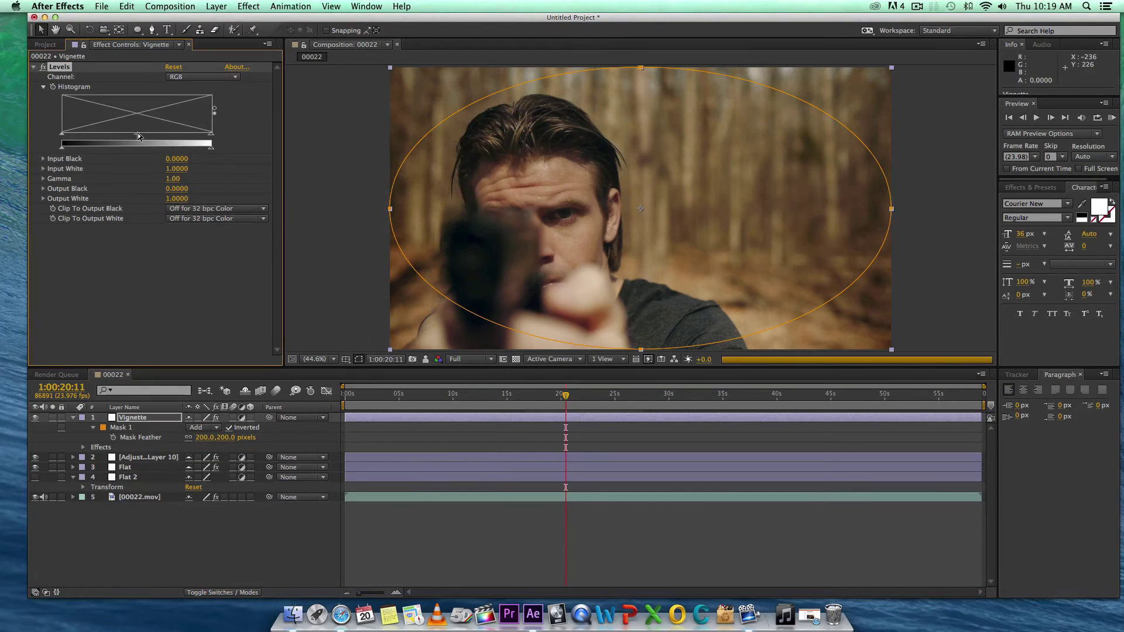
{"action": "left_click_drag", "start_coordinate": [138, 136], "coordinate": [144, 136]}
{"action": "left_click", "coordinate": [246, 534]}
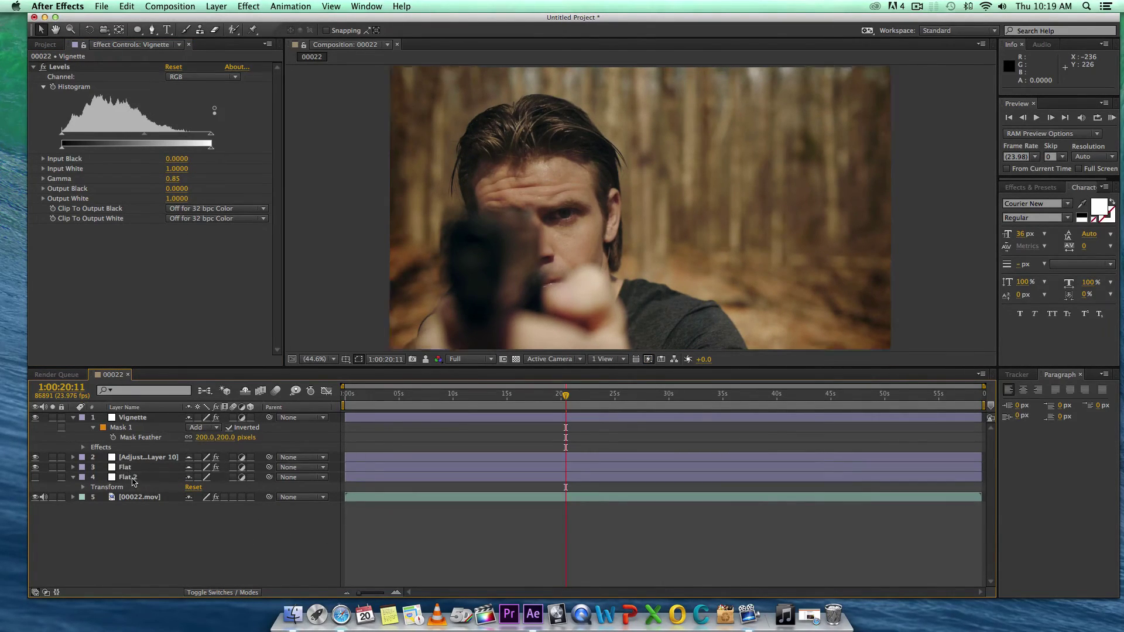
Change the FilmConvert Pro 2 film stock on the 00022.mov layer to KD 5213 Vis3
{"action": "left_click", "coordinate": [145, 497]}
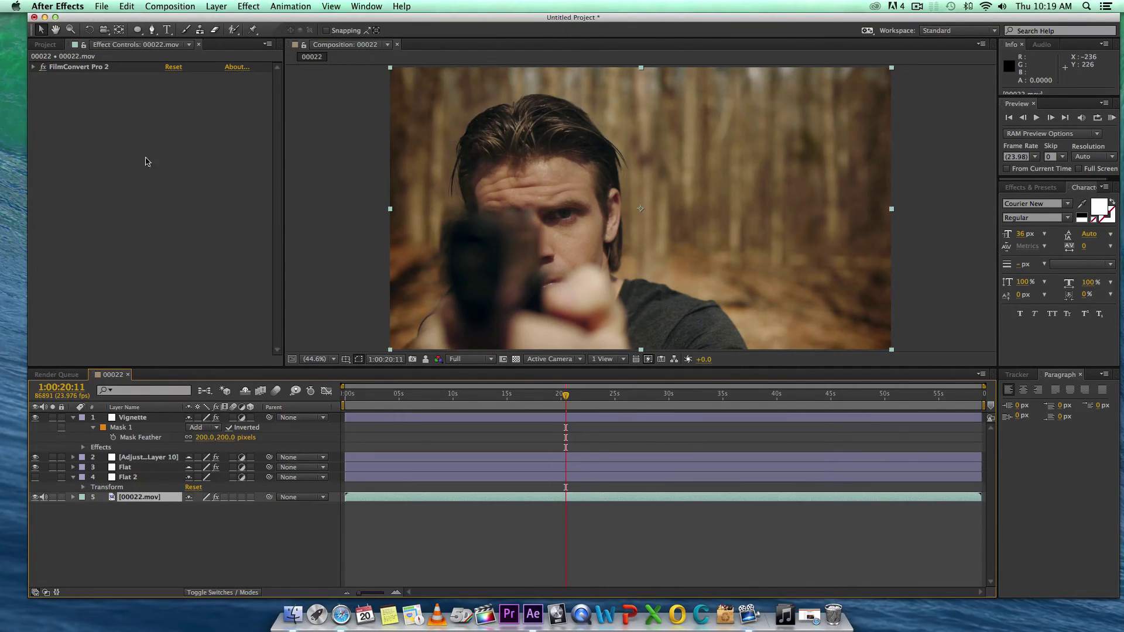
{"action": "left_click", "coordinate": [33, 66]}
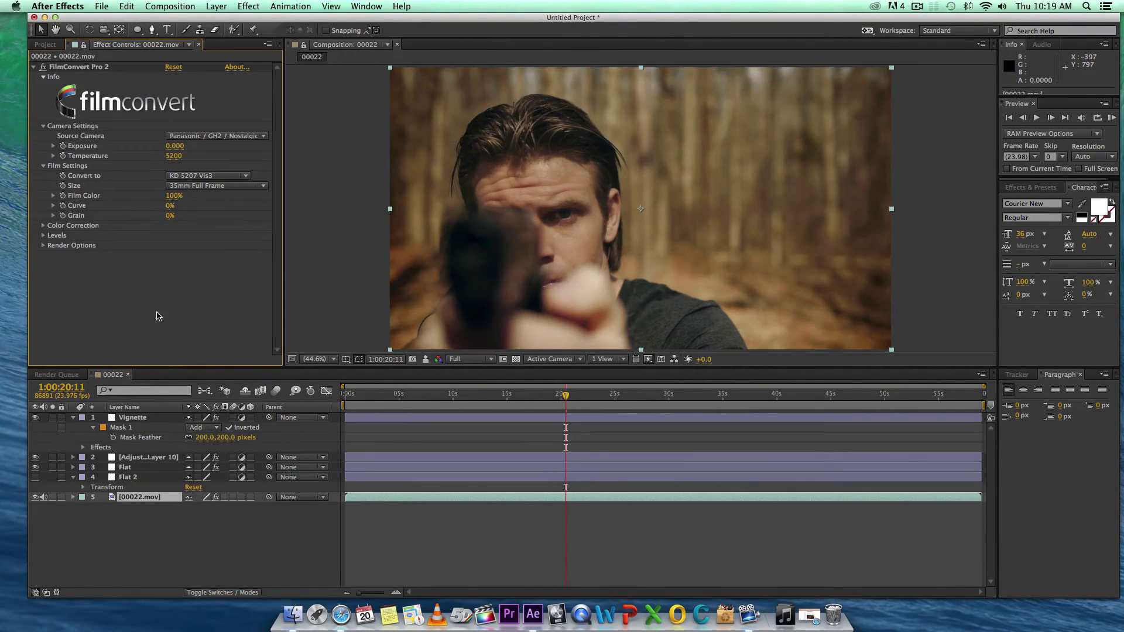
{"action": "left_click", "coordinate": [197, 177]}
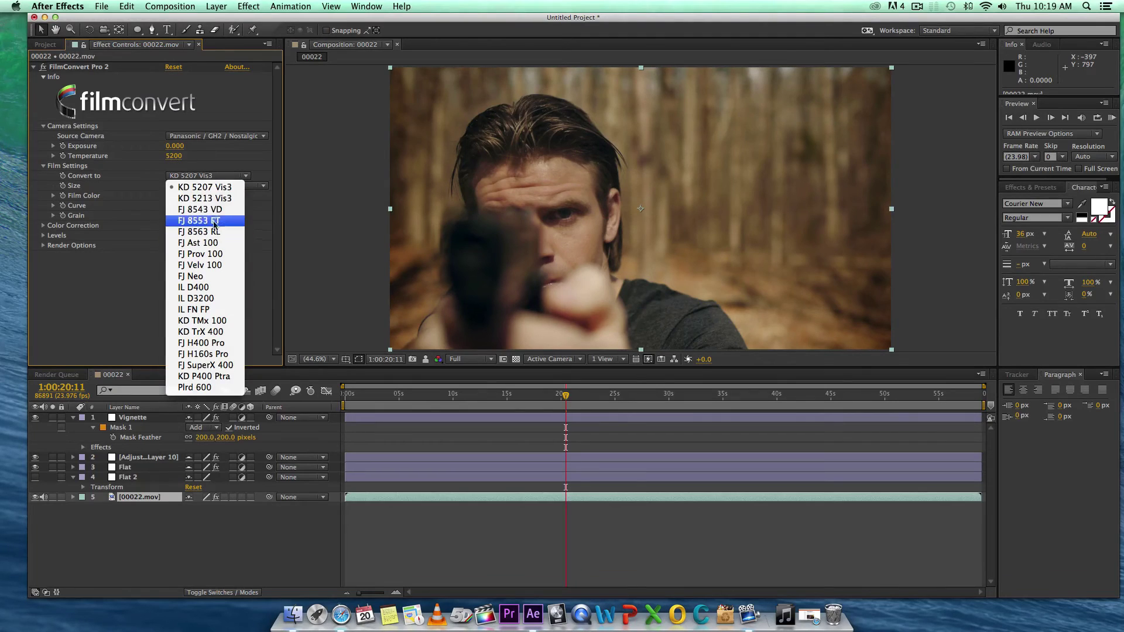
{"action": "left_click", "coordinate": [215, 199]}
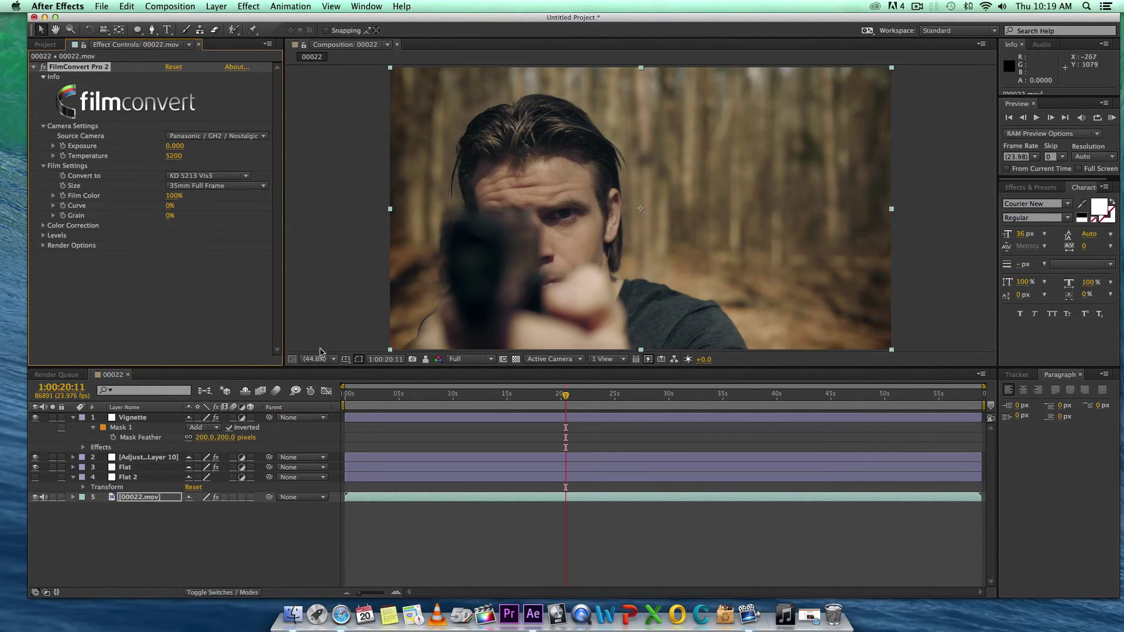
{"action": "left_click", "coordinate": [278, 522]}
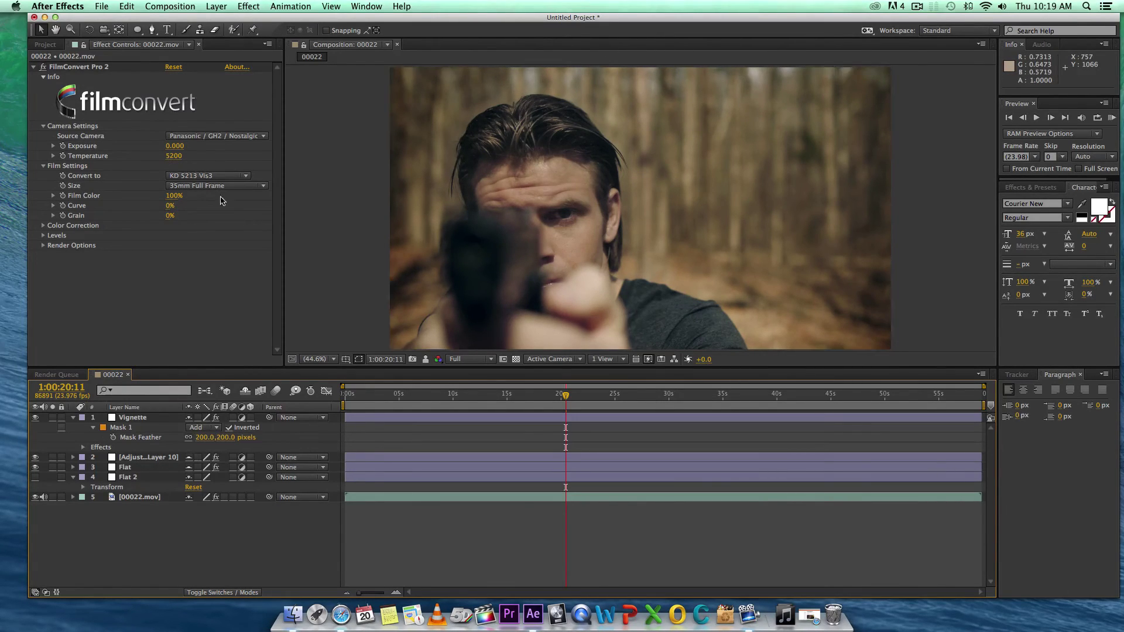
Try a muted blue (819AB2) for the Tritone midtones on the Flat layer
{"action": "left_click", "coordinate": [155, 457]}
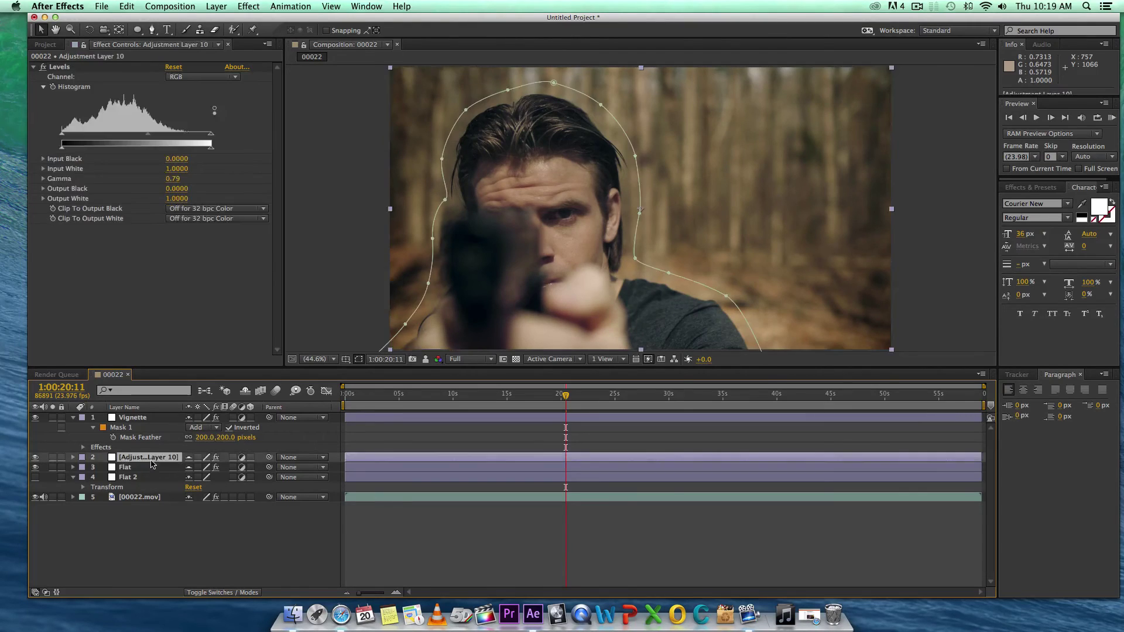
{"action": "left_click", "coordinate": [152, 467]}
{"action": "left_click", "coordinate": [171, 87]}
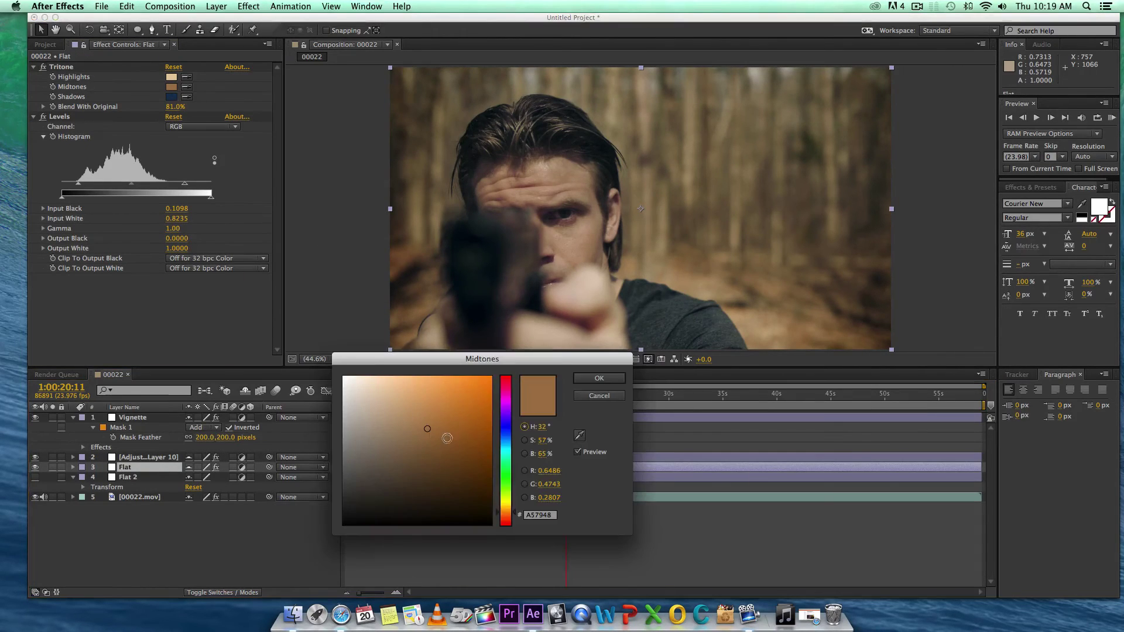
{"action": "left_click", "coordinate": [505, 436]}
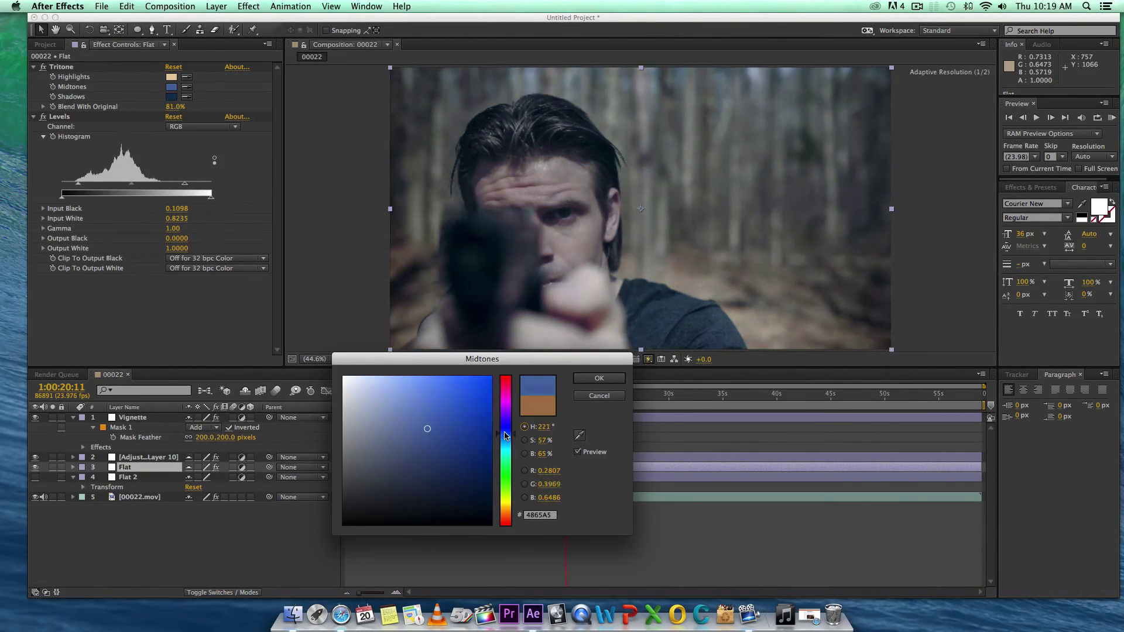
{"action": "left_click_drag", "start_coordinate": [505, 436], "coordinate": [507, 441]}
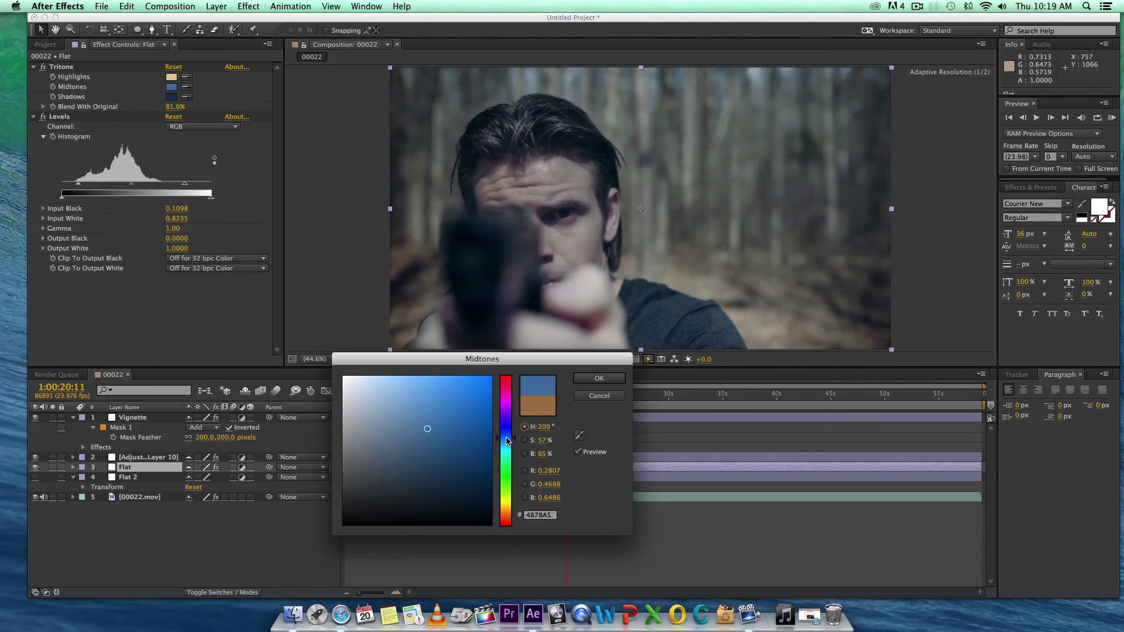
{"action": "left_click_drag", "start_coordinate": [374, 422], "coordinate": [383, 422]}
{"action": "left_click", "coordinate": [577, 378]}
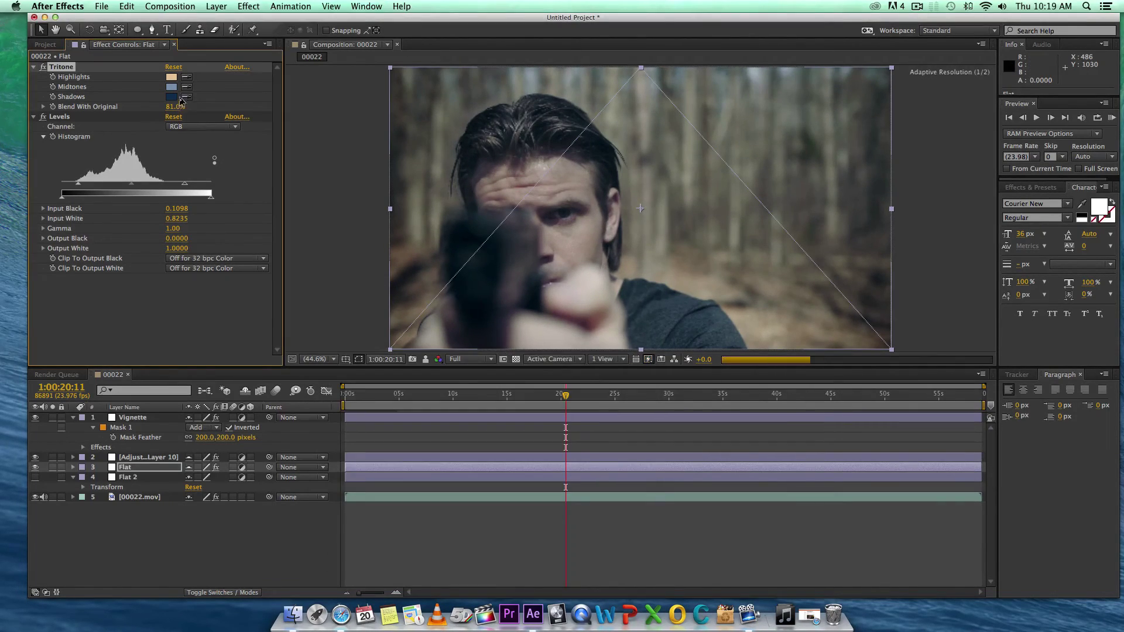
Try a light blue for the Tritone highlights on the Flat layer
{"action": "left_click", "coordinate": [172, 77]}
{"action": "left_click_drag", "start_coordinate": [507, 457], "coordinate": [507, 443]}
{"action": "left_click", "coordinate": [599, 379]}
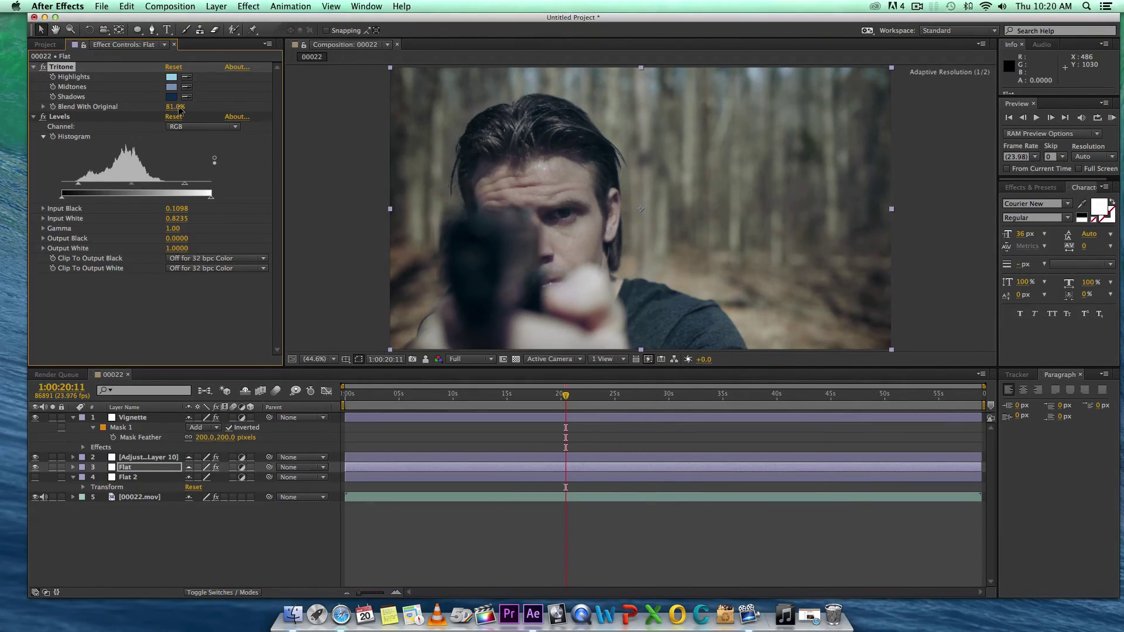
Try a brighter blue for the Tritone midtones and a different original blend amount, and restore the warm highlight and midtone colors
{"action": "left_click", "coordinate": [172, 87]}
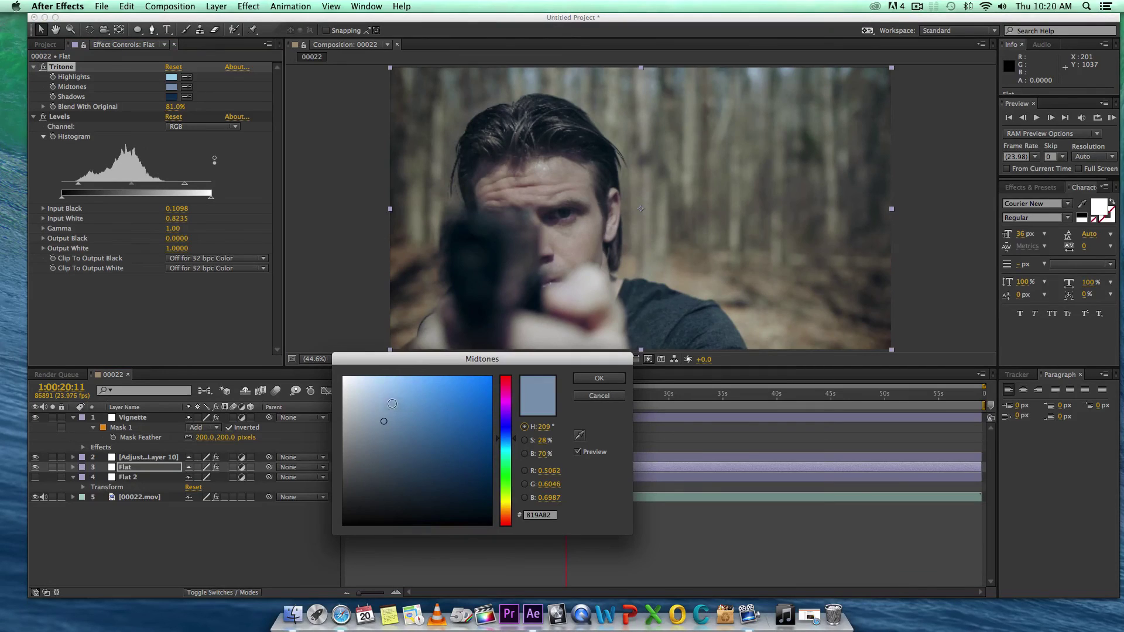
{"action": "left_click", "coordinate": [395, 406]}
{"action": "left_click", "coordinate": [599, 379]}
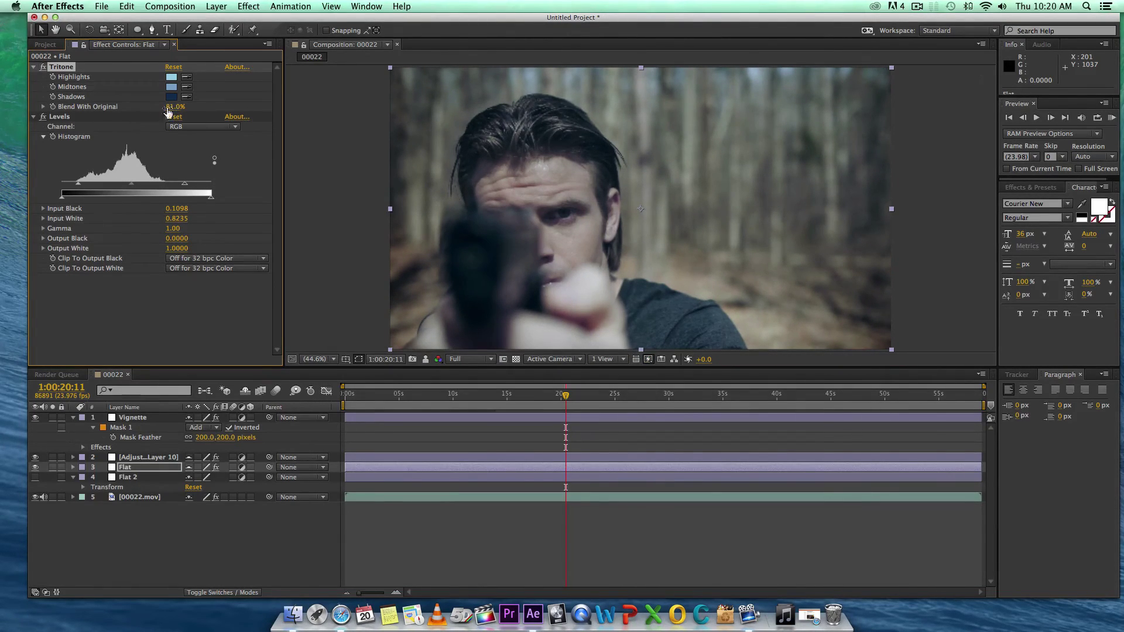
{"action": "left_click_drag", "start_coordinate": [168, 111], "coordinate": [250, 107]}
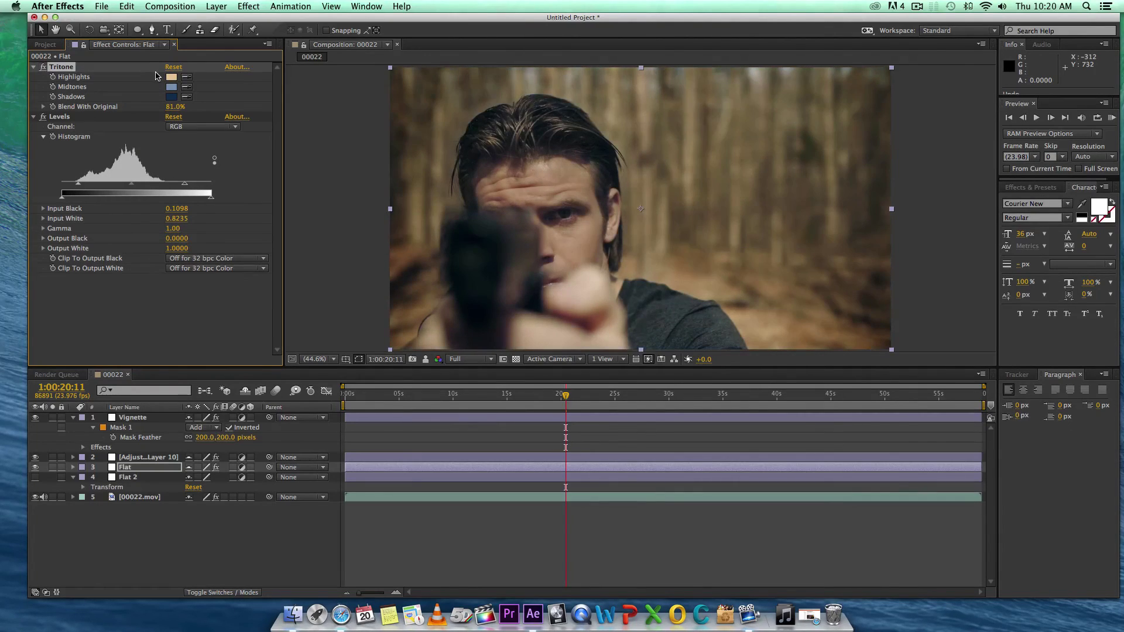
{"action": "left_click", "coordinate": [237, 514]}
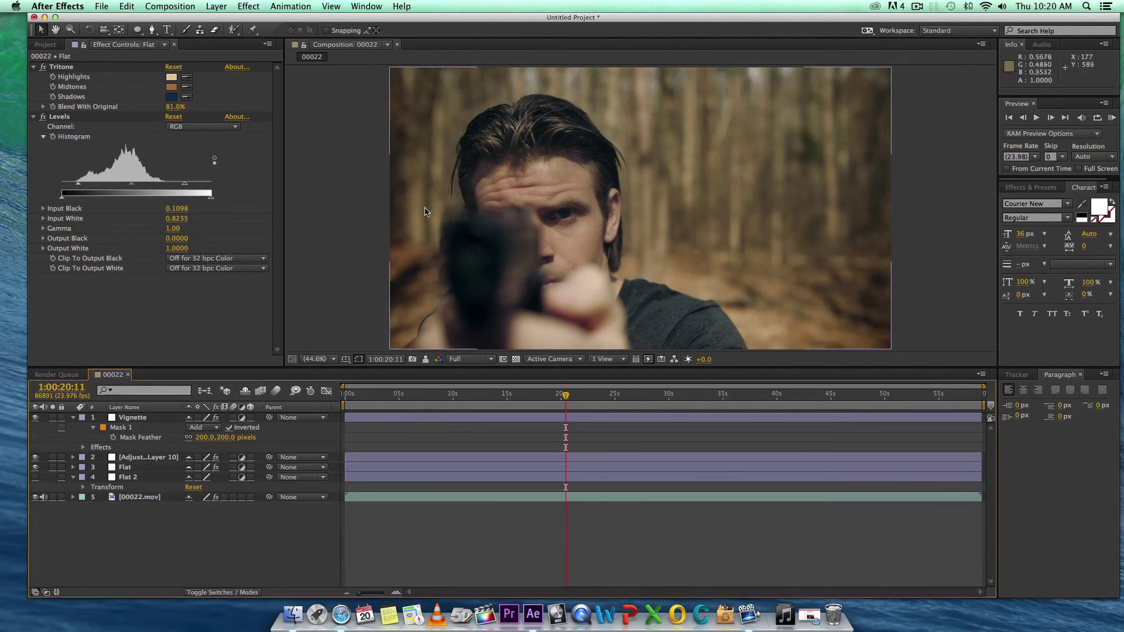
Hide the Vignette, Adjustment Layer 10 and Flat layers and disable FilmConvert on 00022.mov to view the ungraded footage
{"action": "left_click", "coordinate": [73, 417]}
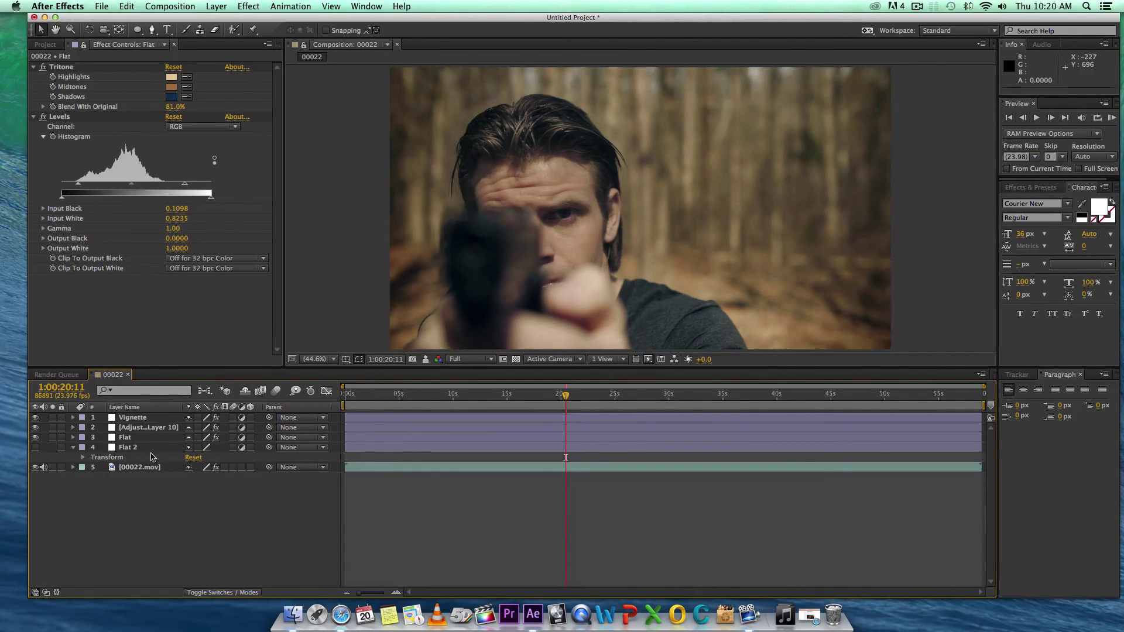
{"action": "left_click", "coordinate": [147, 468]}
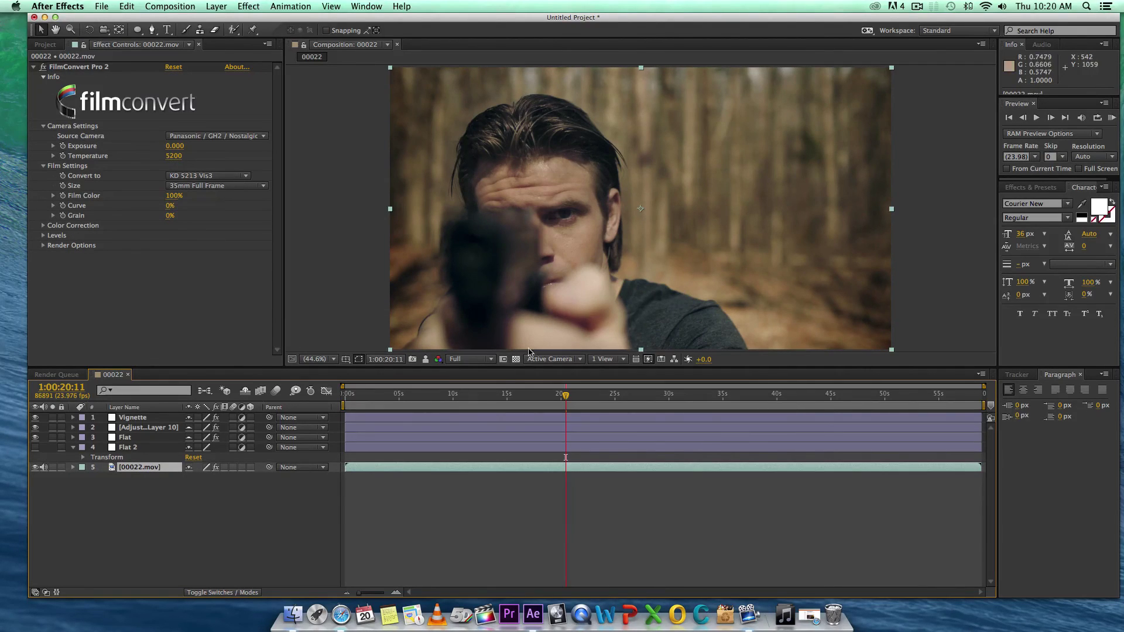
{"action": "left_click_drag", "start_coordinate": [35, 437], "coordinate": [36, 419]}
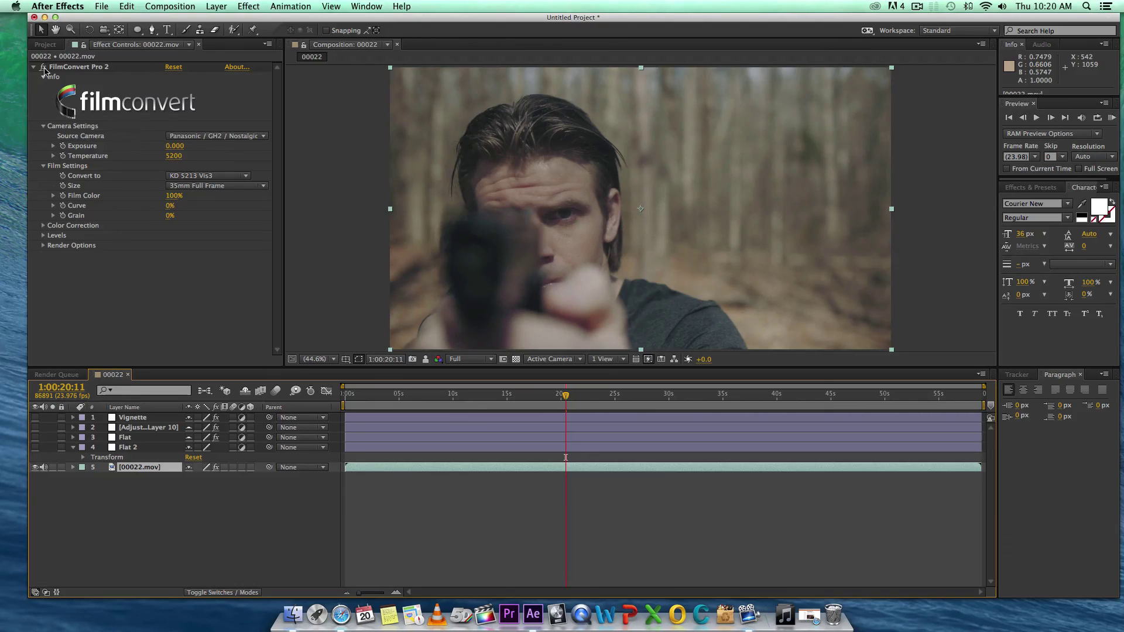
{"action": "left_click", "coordinate": [43, 68]}
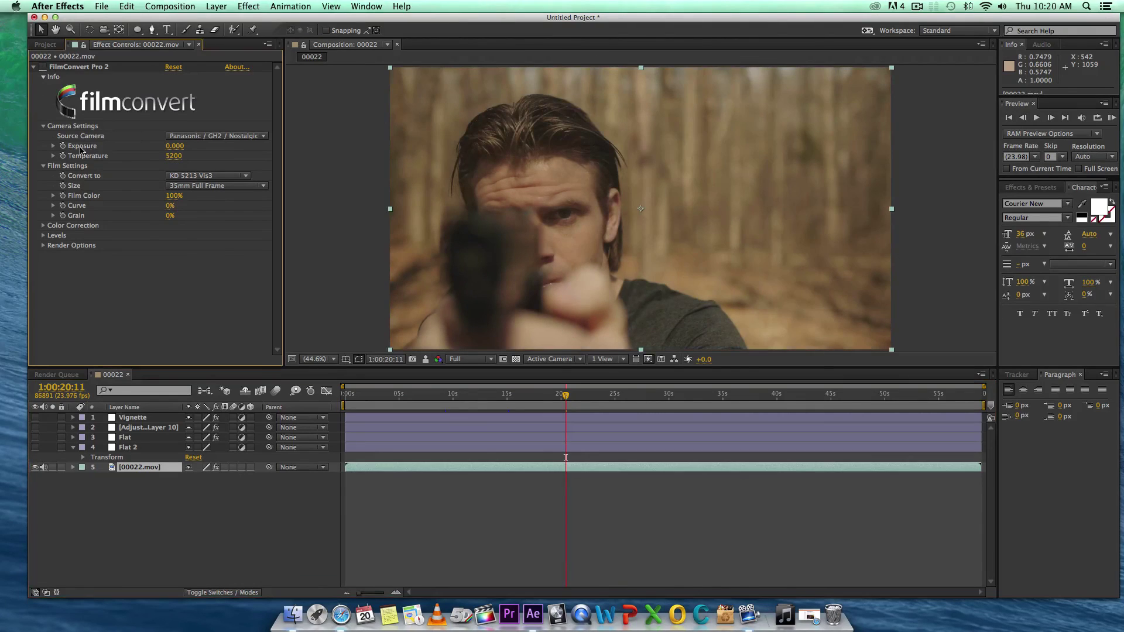
Compare the ungraded footage with the snapshot of the graded frame by switching between them repeatedly
{"action": "left_click", "coordinate": [426, 360]}
{"action": "left_click", "coordinate": [425, 360]}
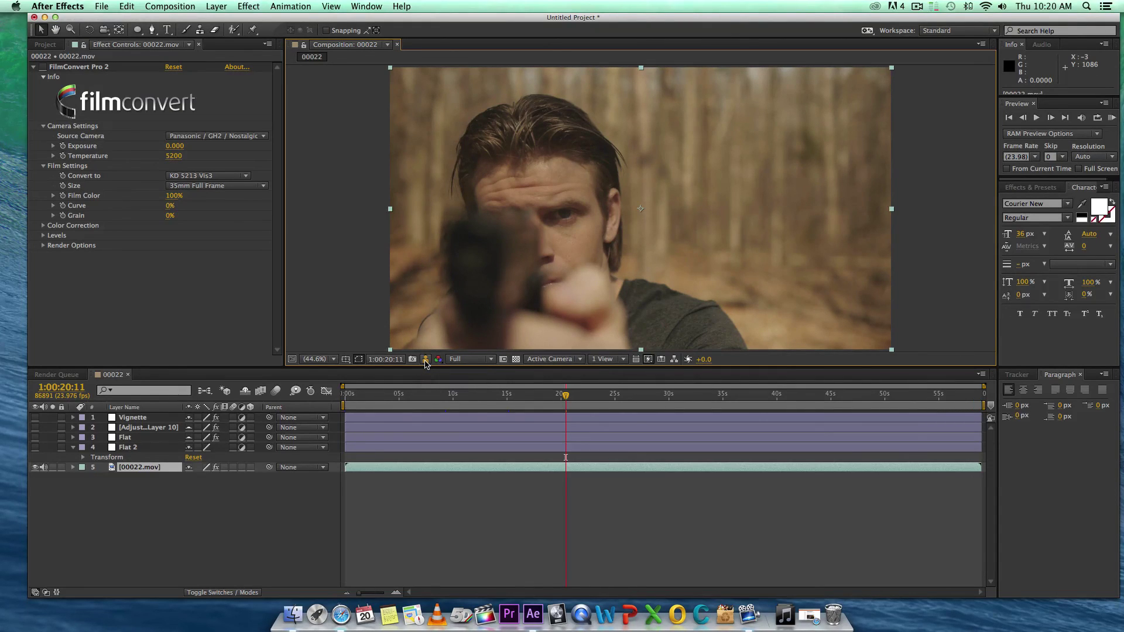
{"action": "left_click", "coordinate": [426, 363]}
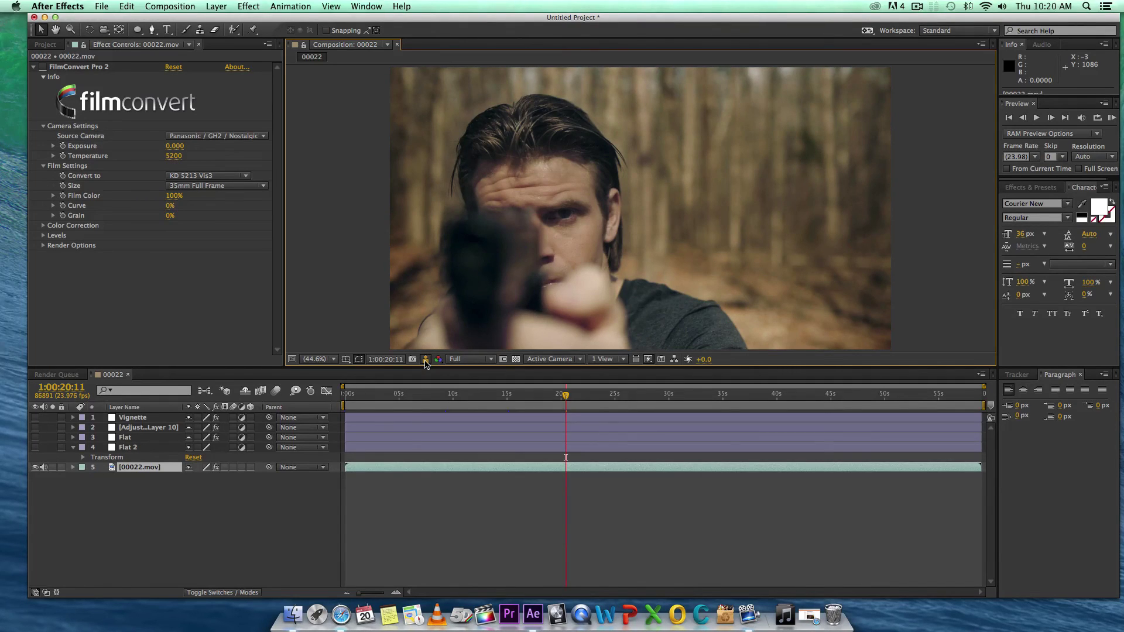
{"action": "left_click", "coordinate": [425, 364]}
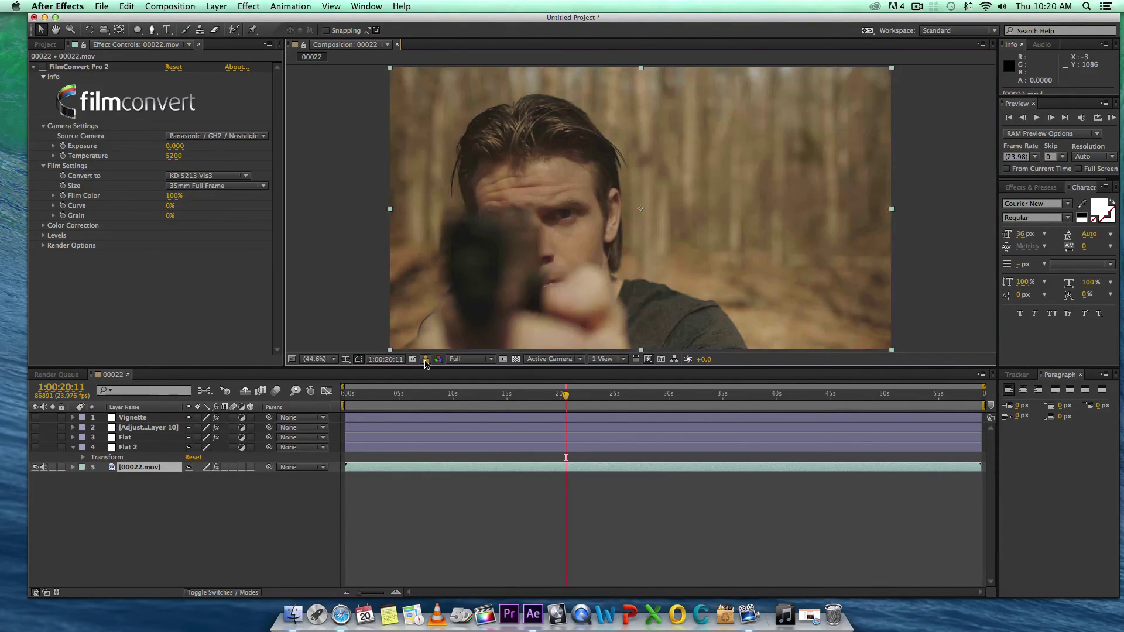
{"action": "left_click", "coordinate": [425, 364]}
{"action": "left_click", "coordinate": [426, 364]}
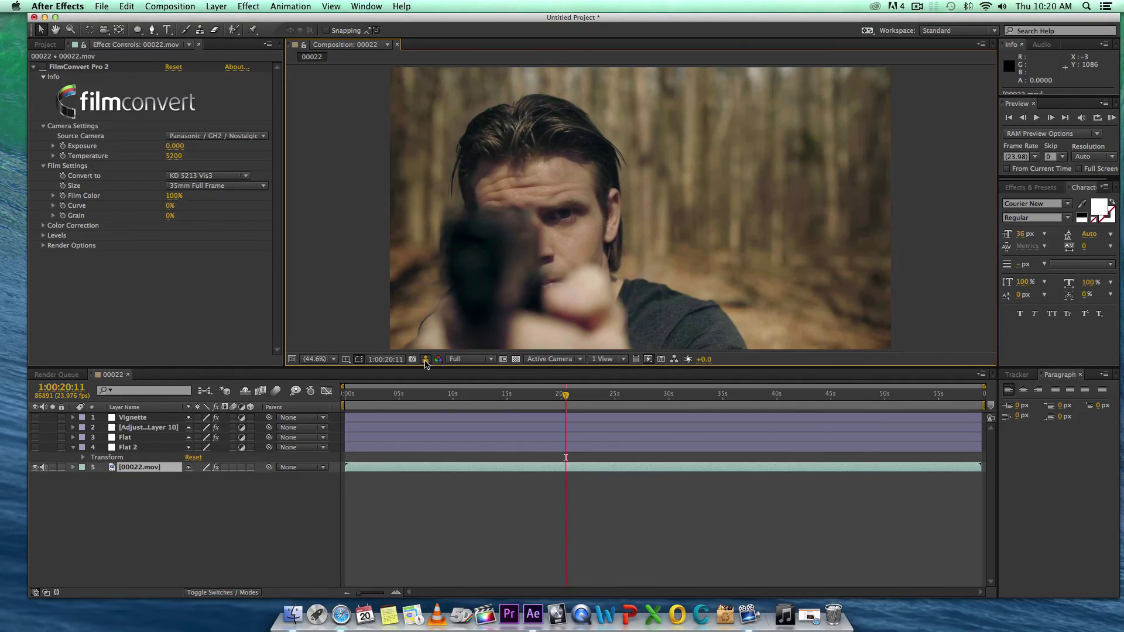
{"action": "left_click", "coordinate": [426, 364]}
{"action": "left_click", "coordinate": [426, 363]}
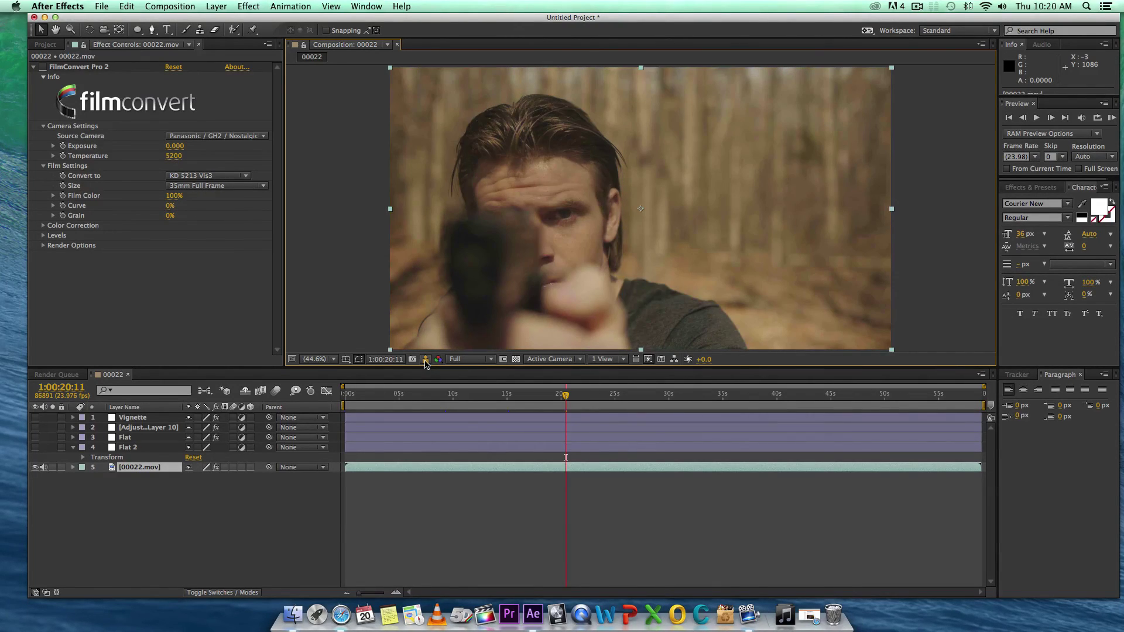
{"action": "left_click", "coordinate": [426, 364]}
{"action": "left_click", "coordinate": [426, 364]}
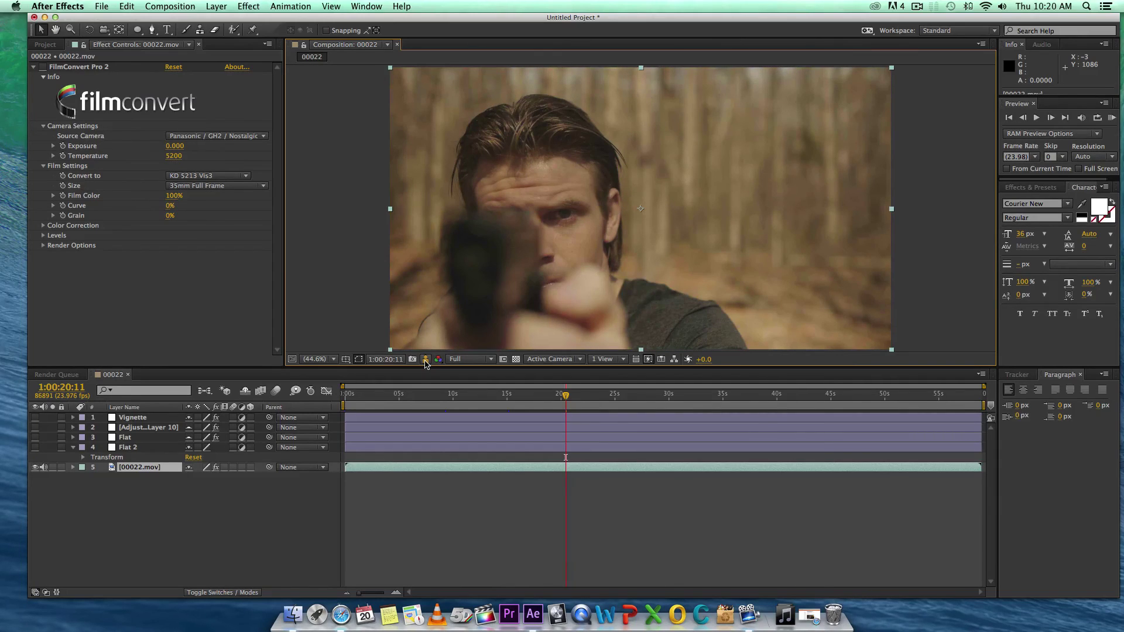